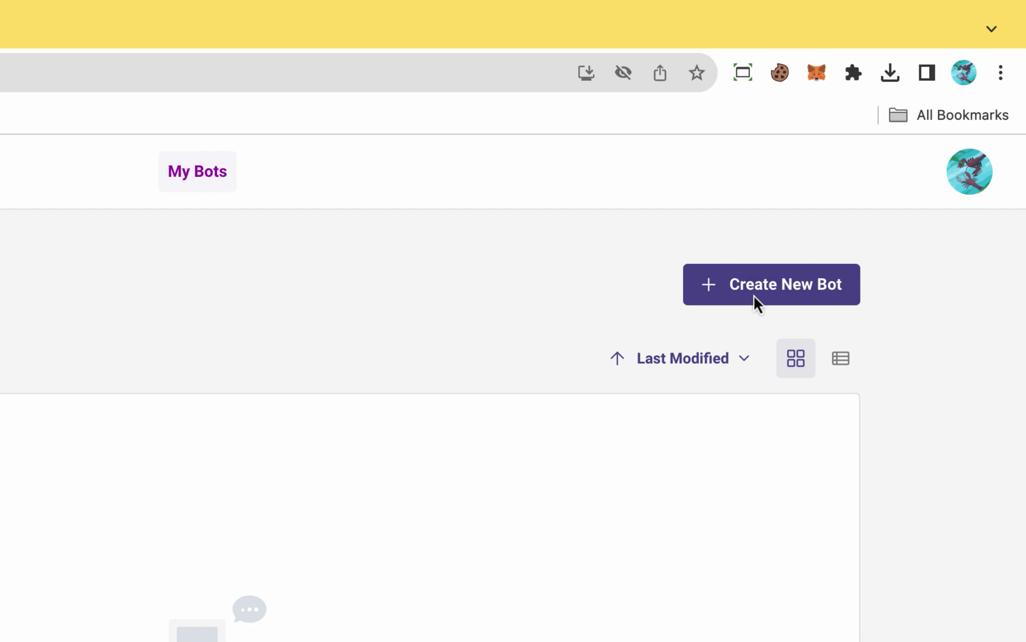
Step: Create a blank-template bot named 'My First Bot' with the placeholder description 'Enter the description about your bot'
left_click(753, 296)
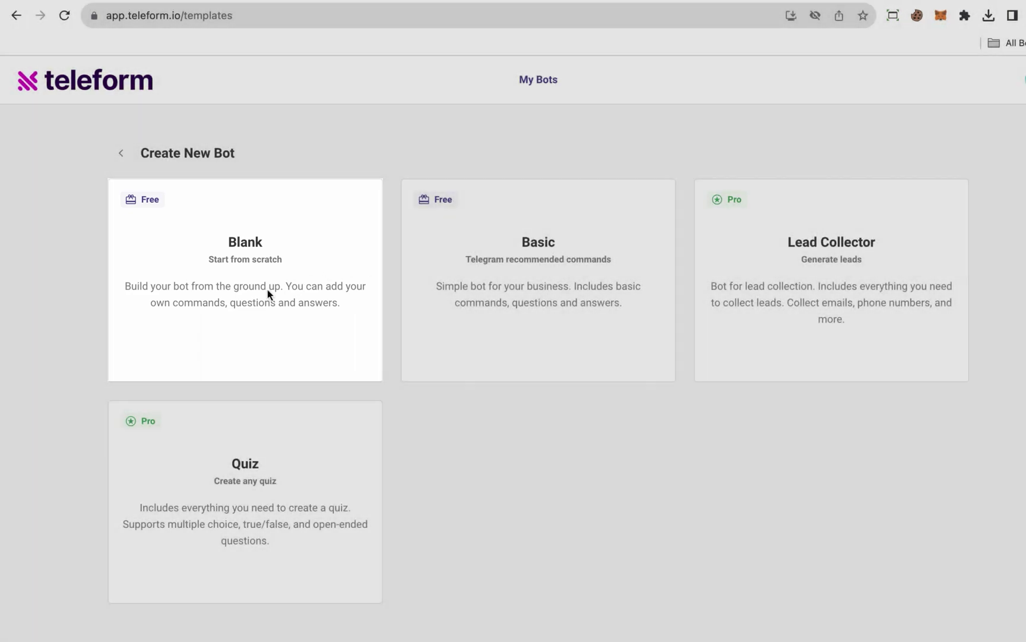
left_click(267, 289)
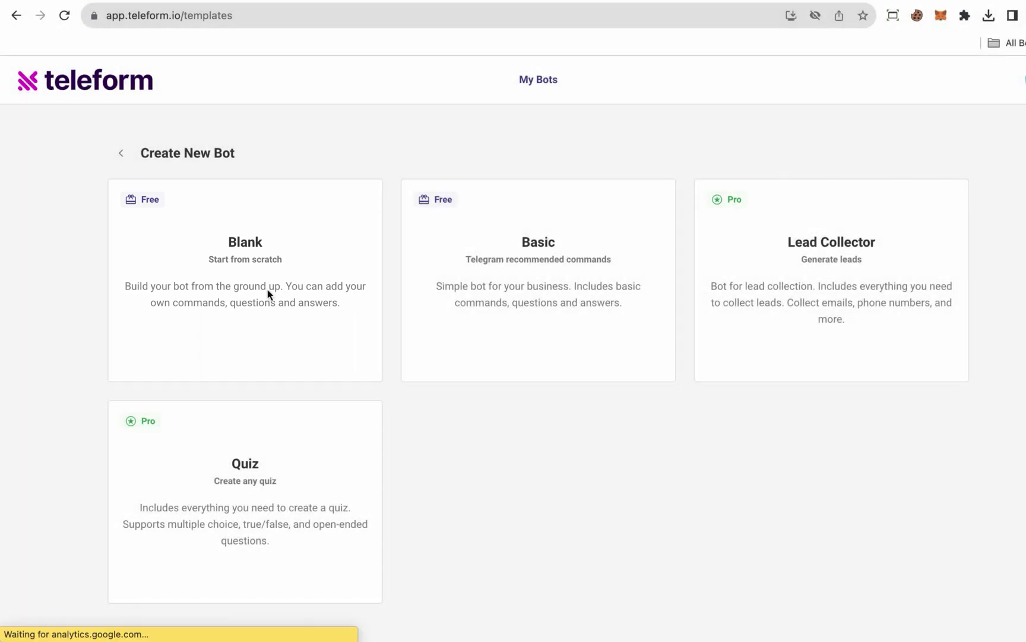
type("My First Bot")
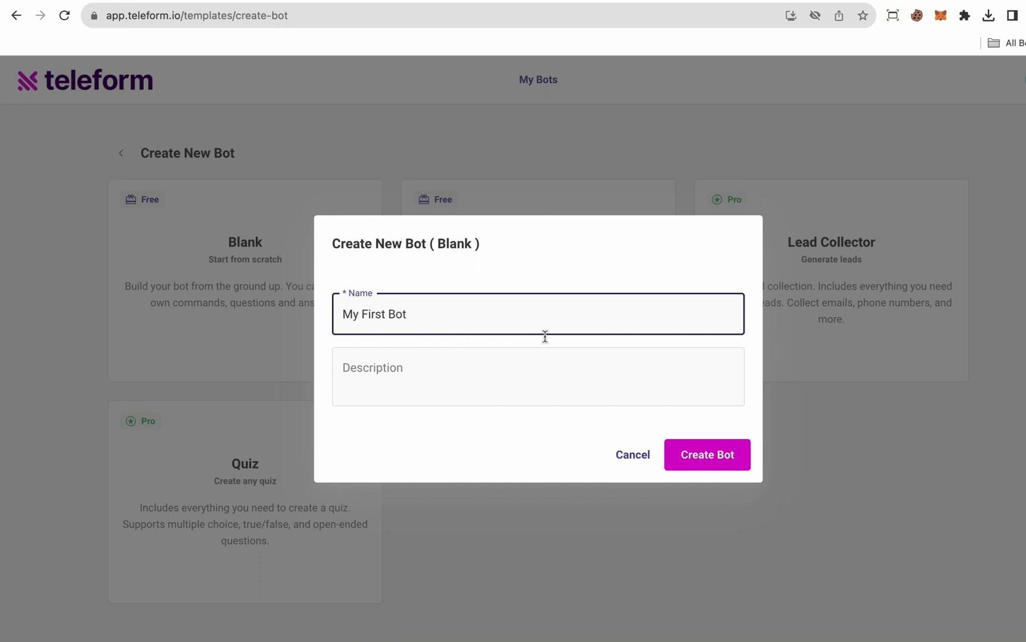
key("Tab")
type("Enter the description about your bot")
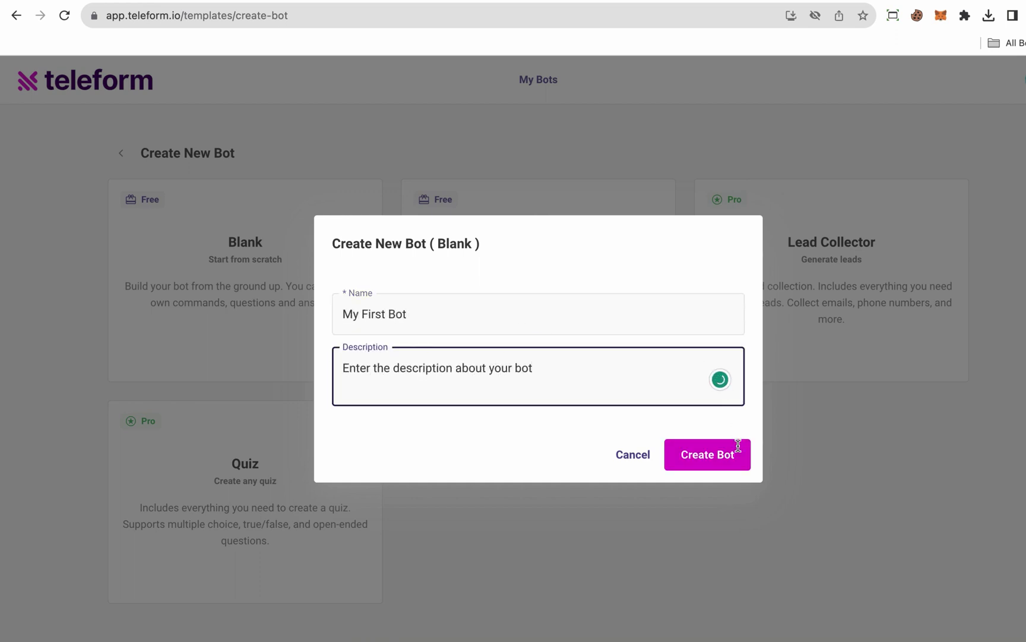
left_click(729, 463)
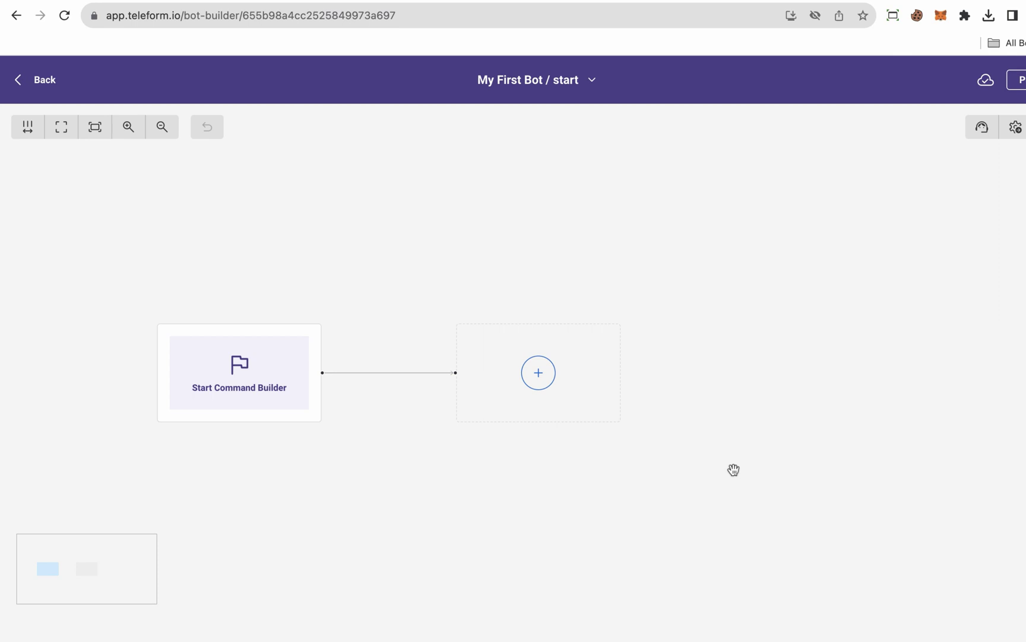
Step: Add a Message step named 'Rules' saying 'Answer at least 2 out of 3 questions correctly to win, Good luck!'
left_click(550, 373)
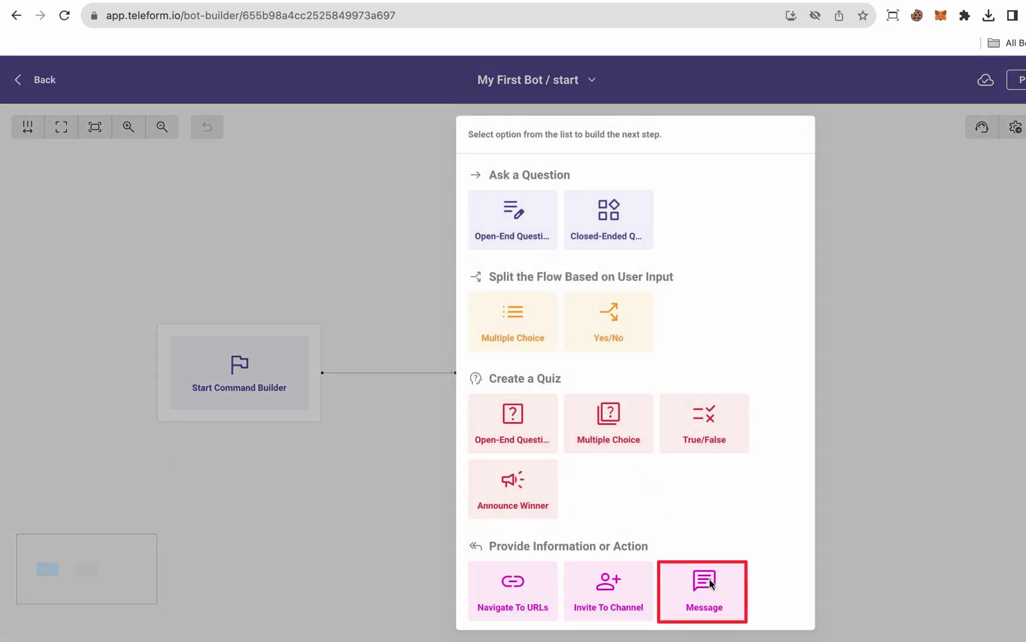
left_click(711, 583)
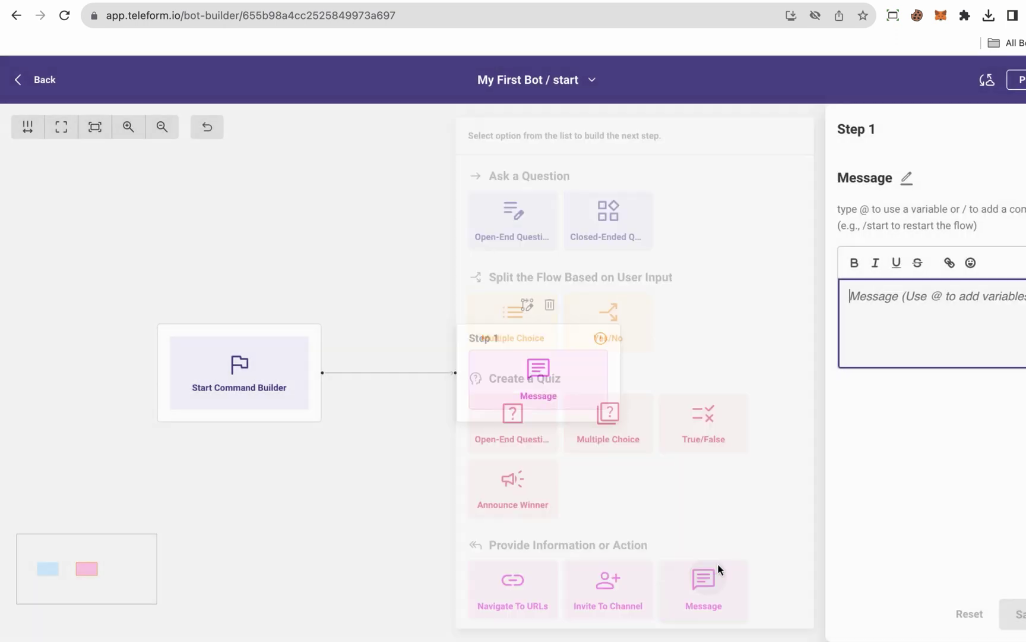
left_click(891, 180)
key("BackSpace")
key("BackSpace")
key("BackSpace")
key("BackSpace")
key("BackSpace")
key("BackSpace")
key("BackSpace")
type("Rules")
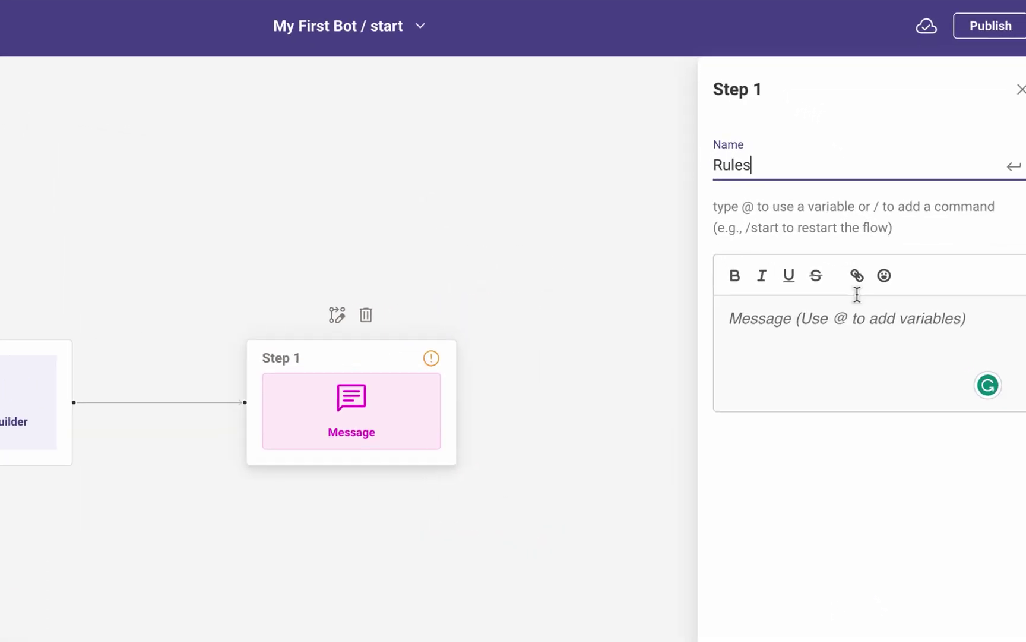
left_click(857, 321)
type("Answer at least 2 out of 3 questions correct")
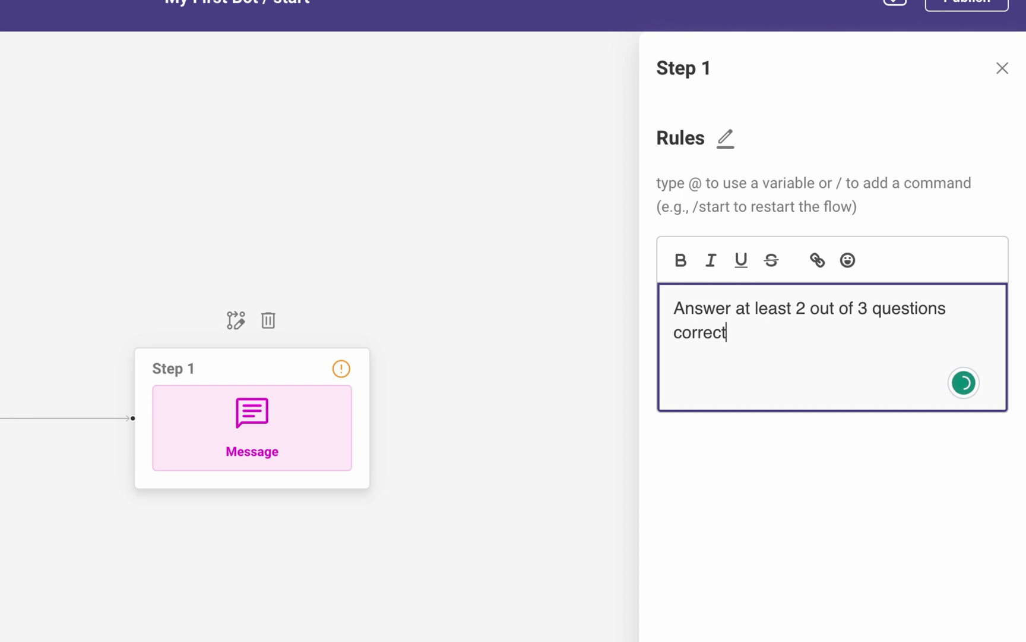
type("ly to win, Good luck!")
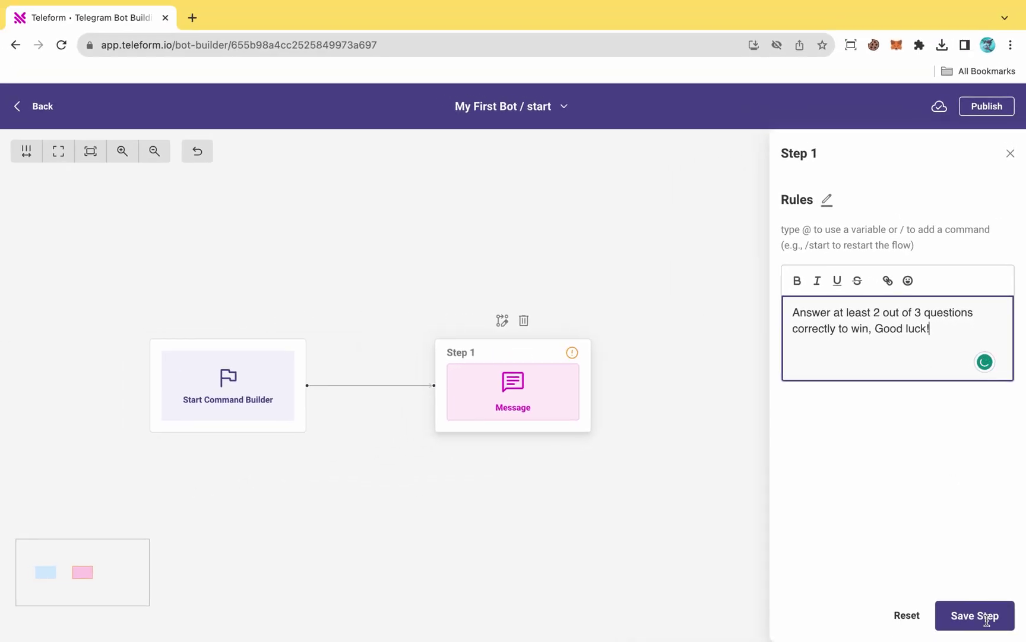
left_click(975, 616)
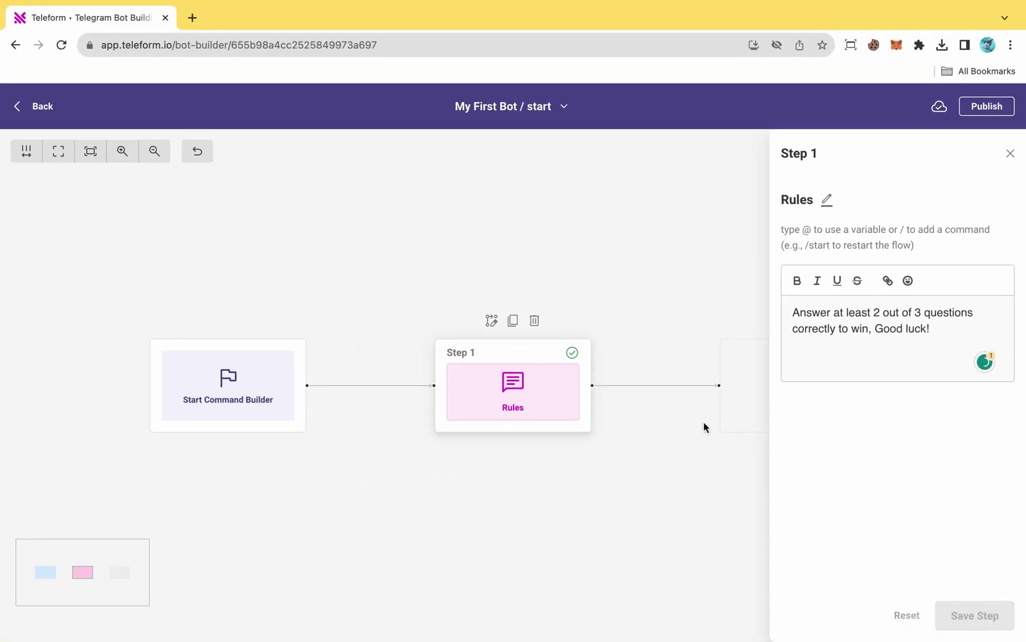
left_click_drag(658, 421, 491, 419)
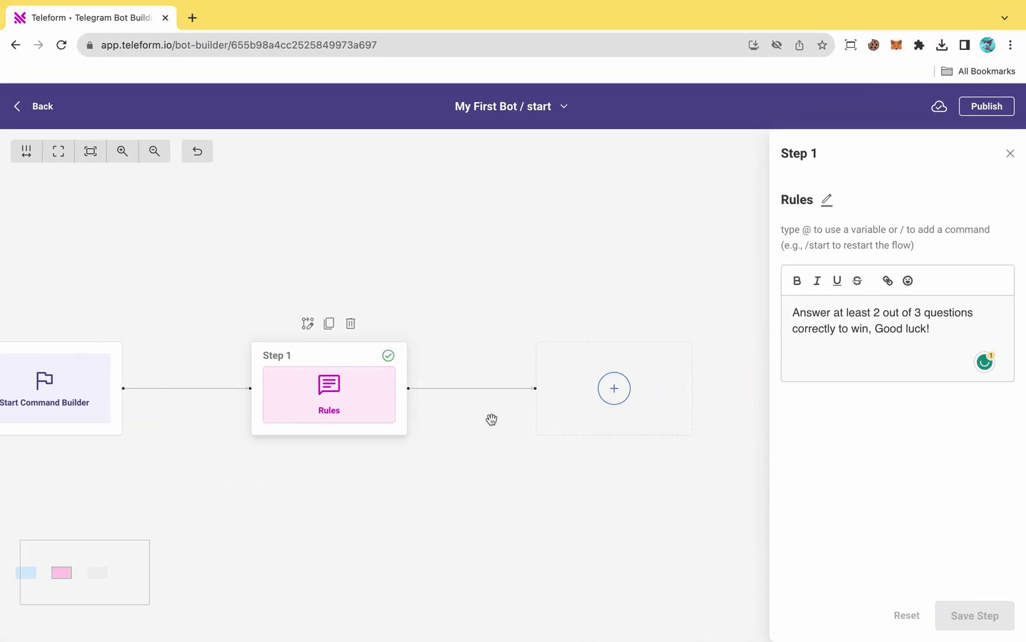
Step: Add an open-ended quiz step 'Question No 1' asking for the largest desert, answer 'The Antarctic Desert'
left_click(618, 394)
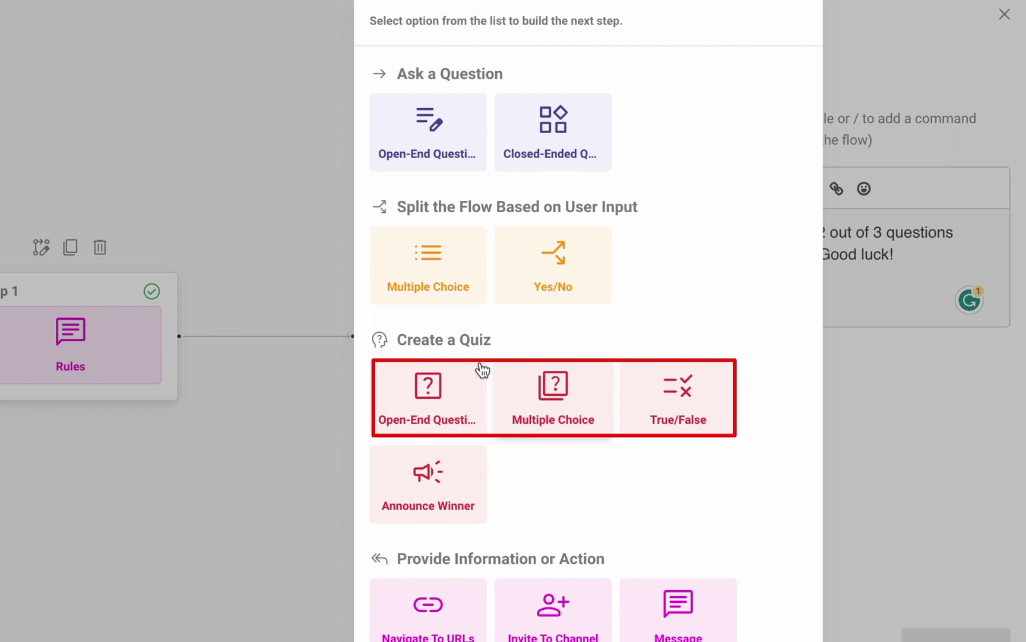
left_click(458, 413)
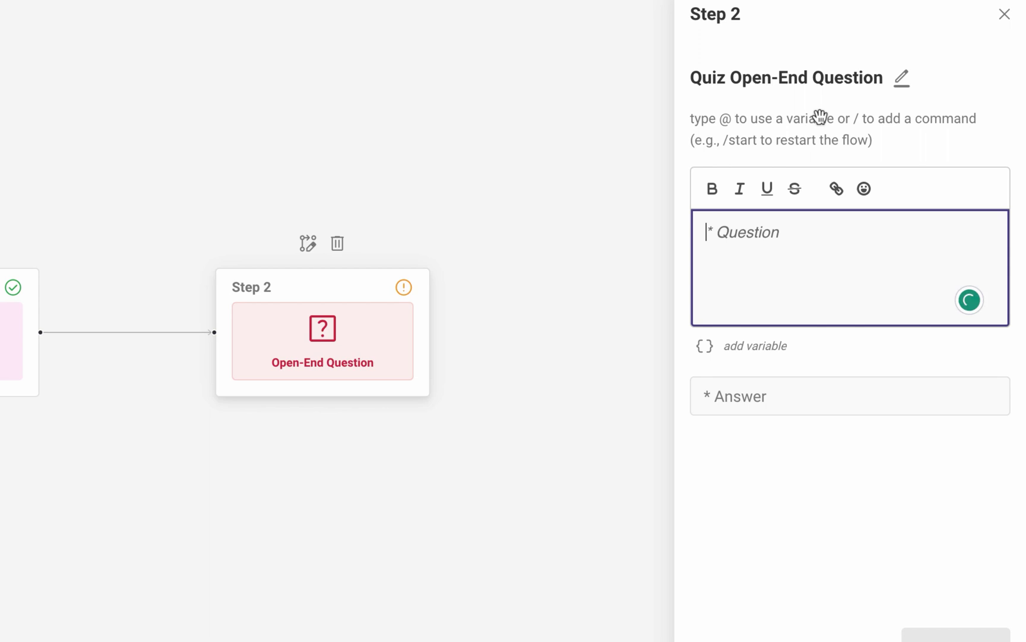
left_click(821, 116)
type("Question No 1")
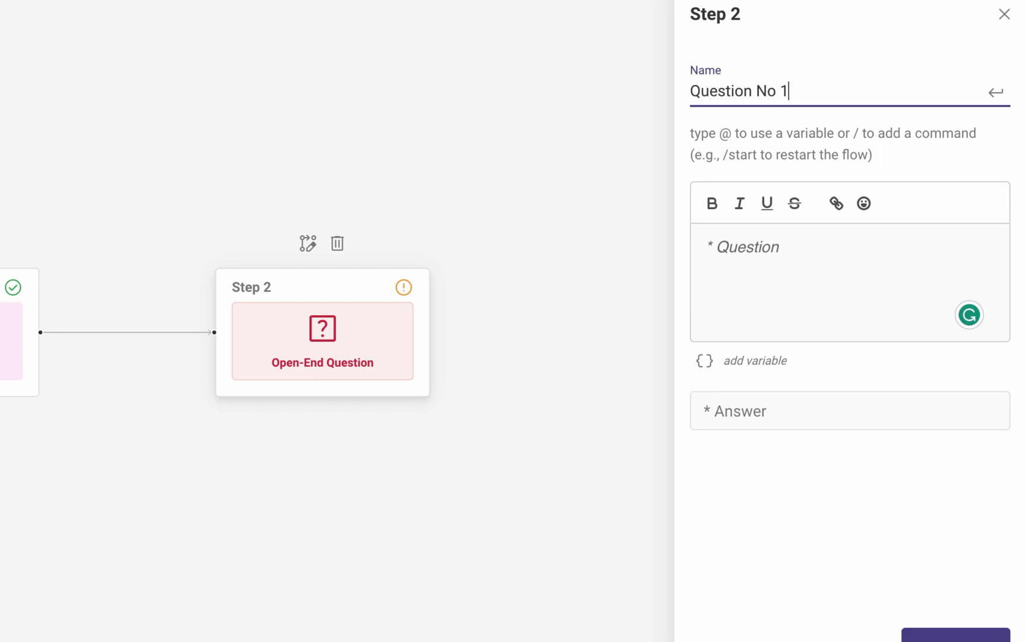
left_click(805, 245)
type("What is the largest desert in the")
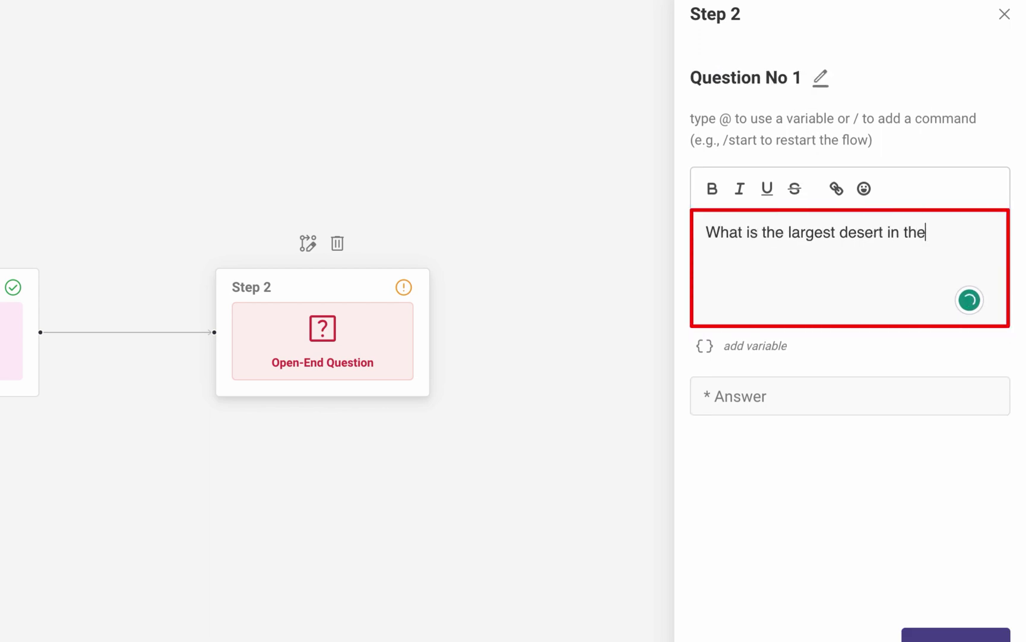
type(" world?")
left_click(773, 396)
type("The Antarctic Desert")
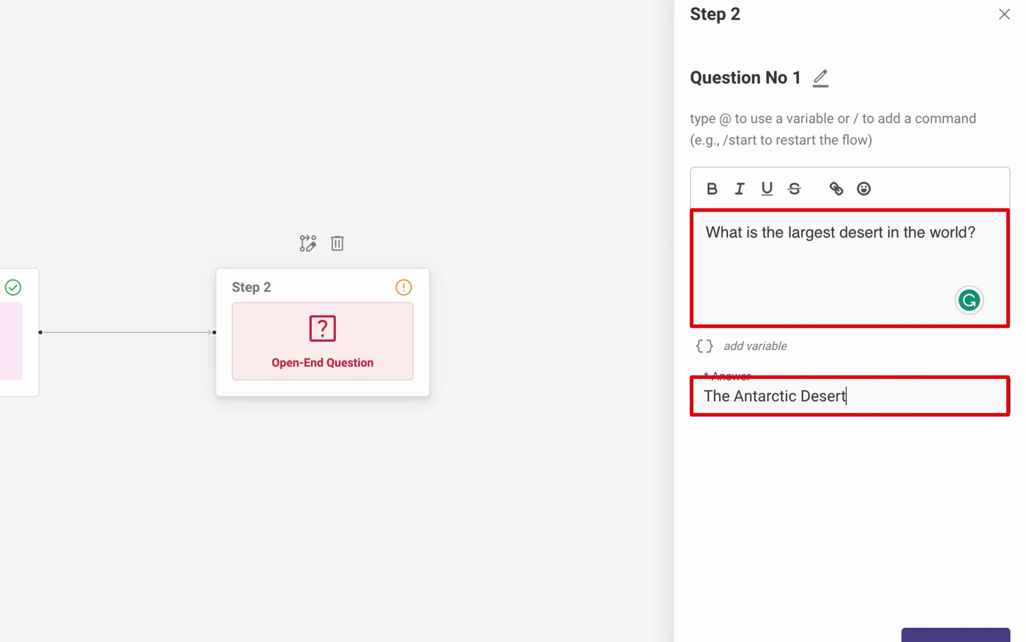
left_click(950, 635)
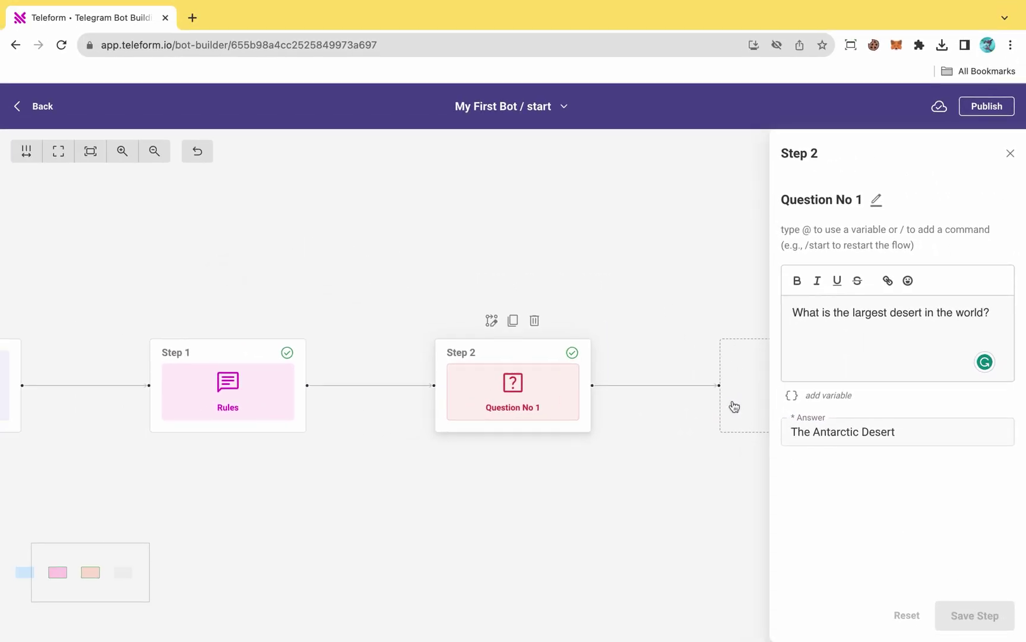
Step: Add a multiple-choice quiz step named 'Question No 2'
left_click_drag(734, 406, 486, 412)
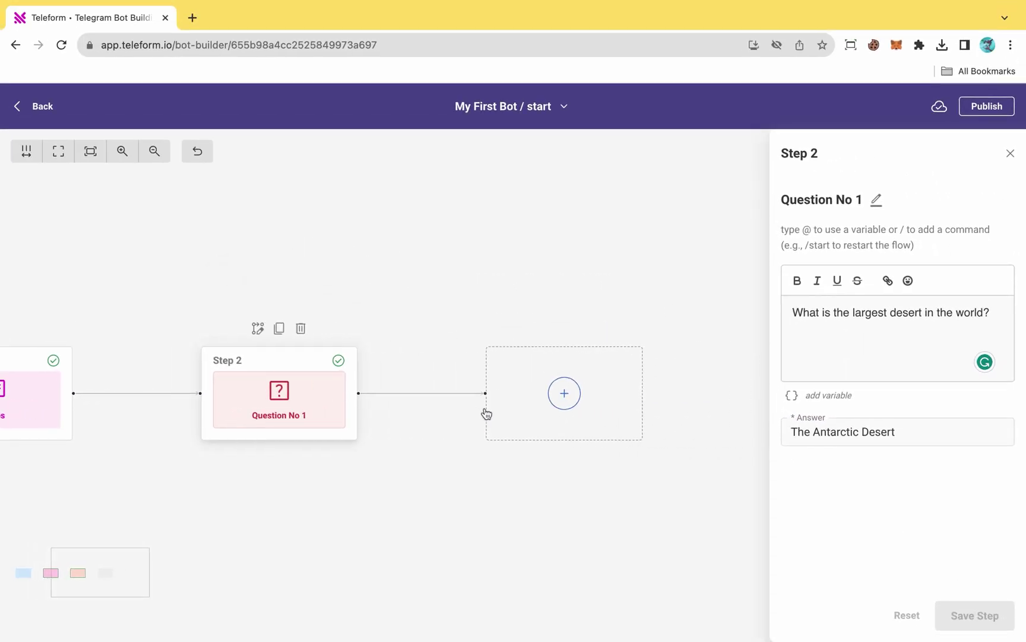
left_click(557, 399)
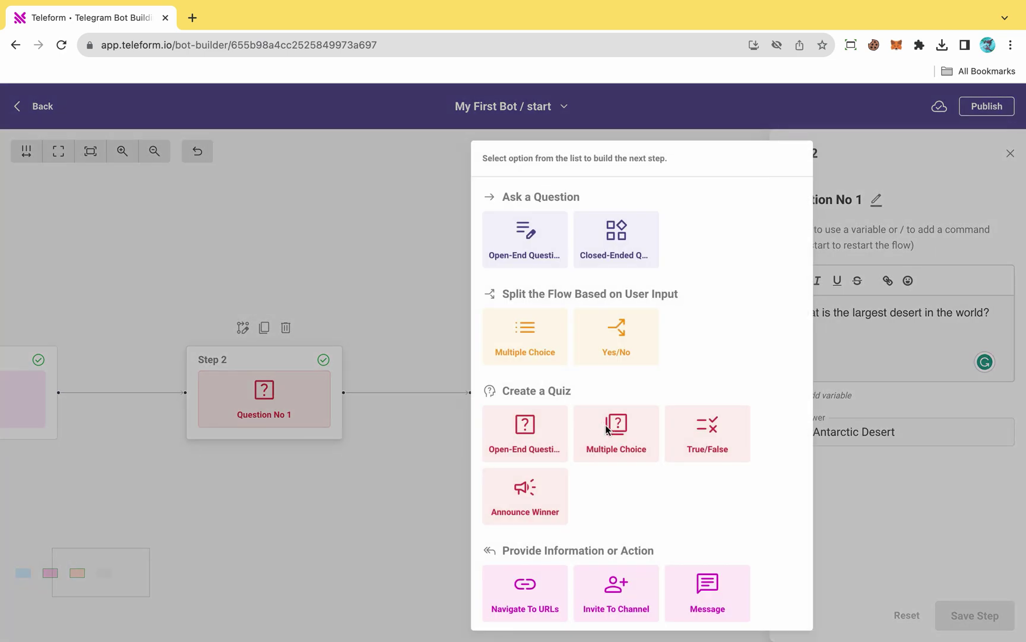
left_click(632, 449)
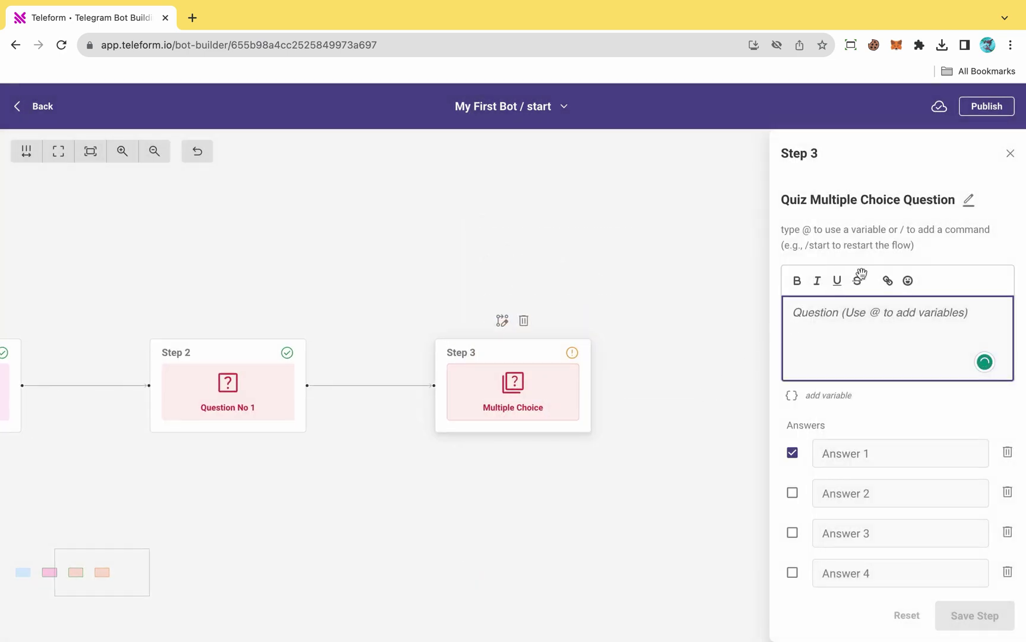
left_click(969, 199)
type("Question No 2")
Step: Ask 'Which river is the longest in the world?' with answers Nile (correct), Amazon, Yangtze, Mississippi, and save
left_click(901, 326)
type("Which river is the longest in the world?")
key("Tab")
type("Nile")
key("Tab")
type("Amaz")
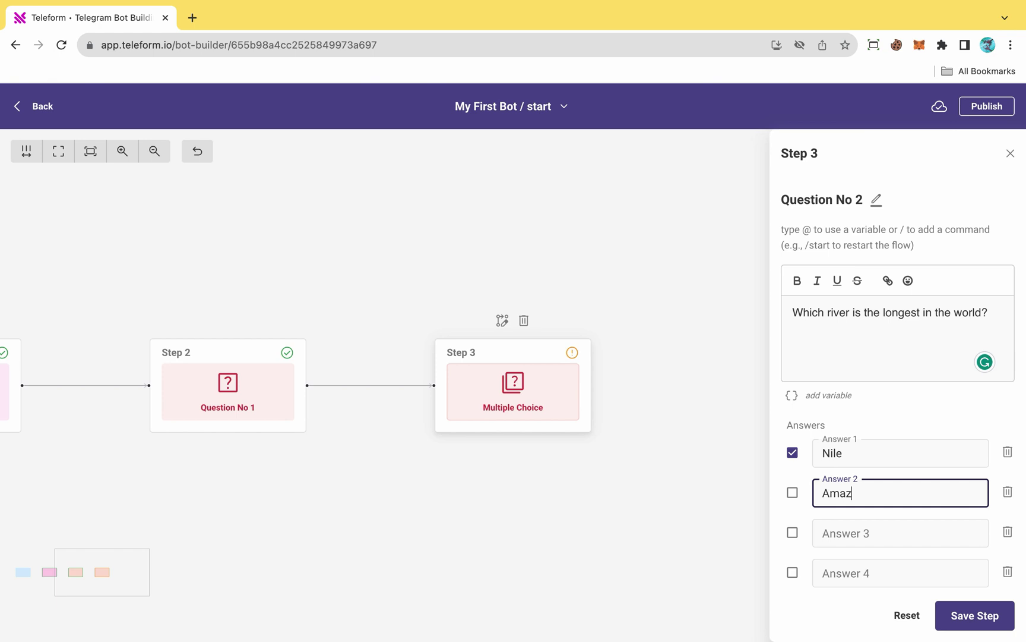
type("on")
key("Tab")
type("Yangtze")
key("Tab")
type("Mississipp")
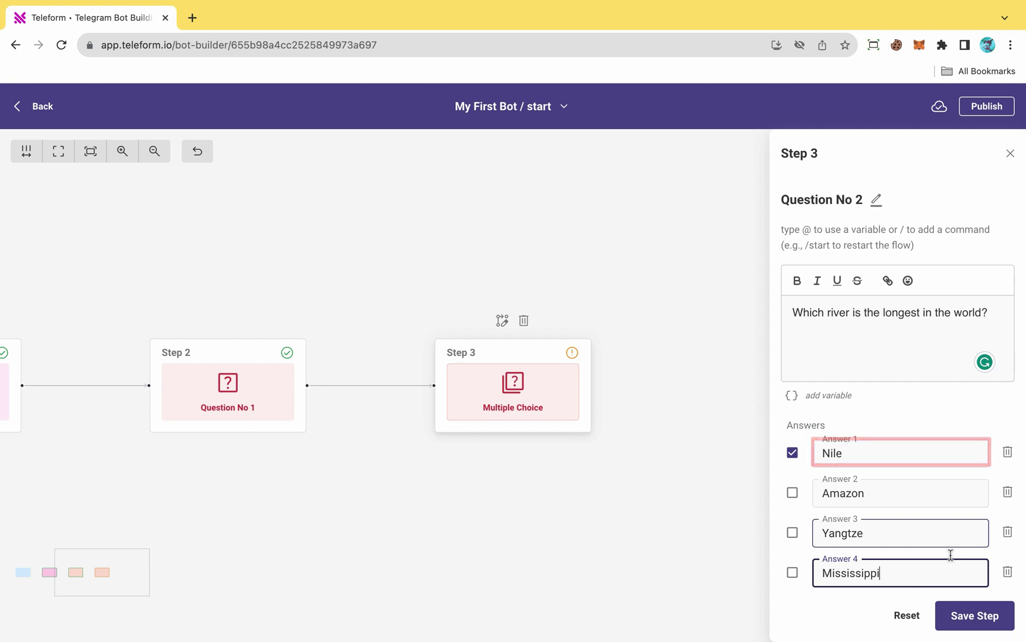
left_click(975, 615)
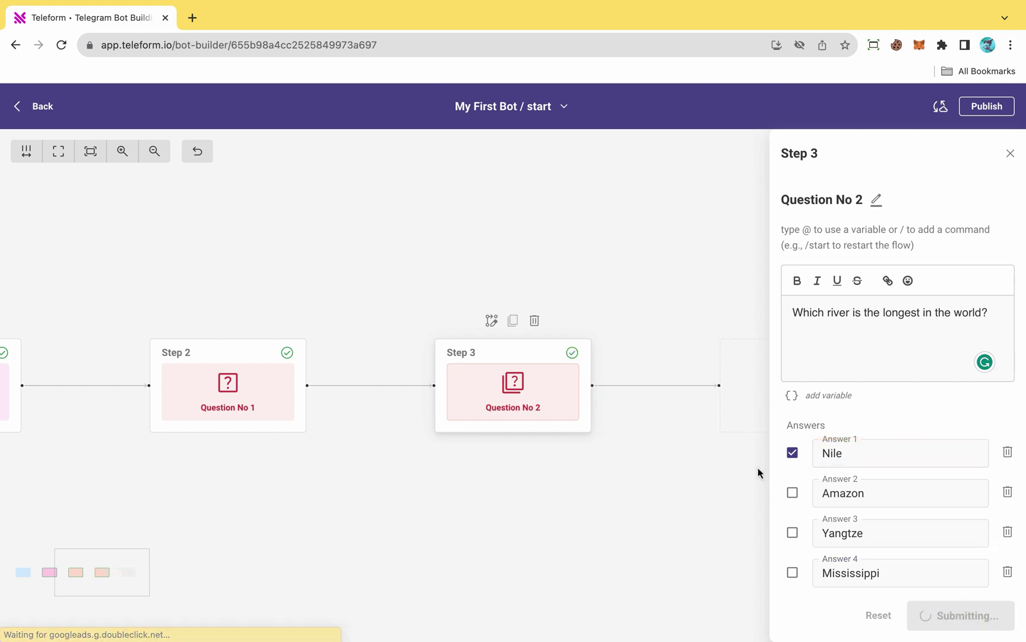
Step: Add an announce-winner step named 'Winner Announcement' with the message 'Great Work!'
left_click_drag(735, 423, 451, 426)
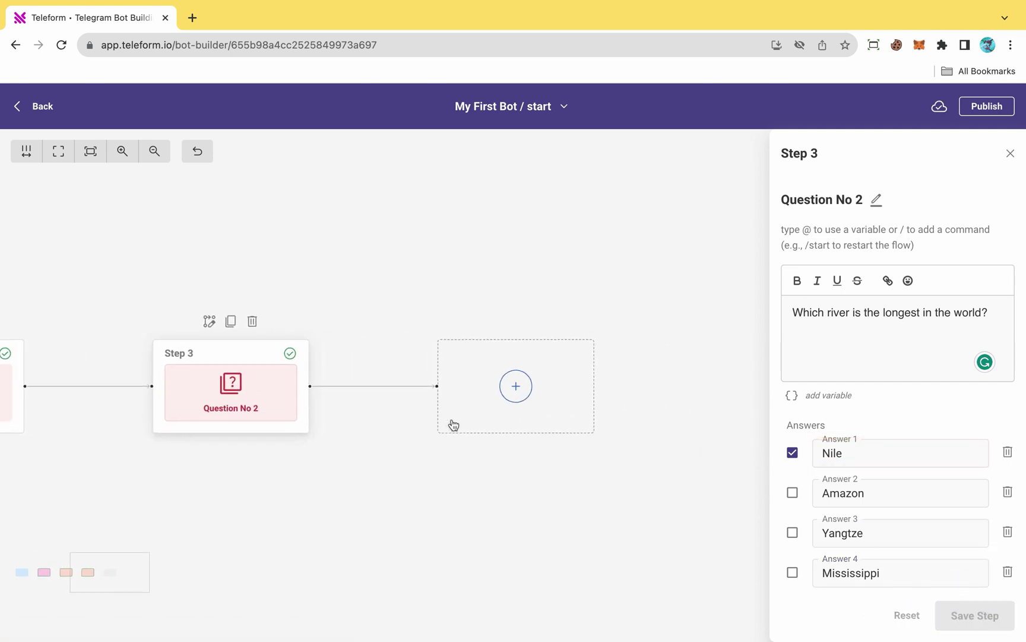
left_click(516, 388)
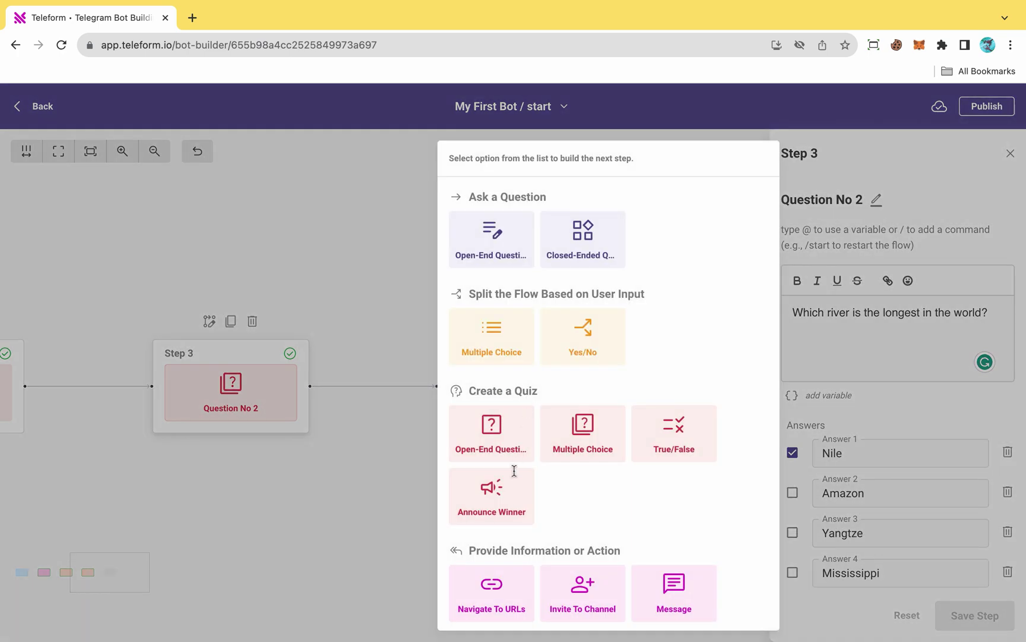
left_click(506, 514)
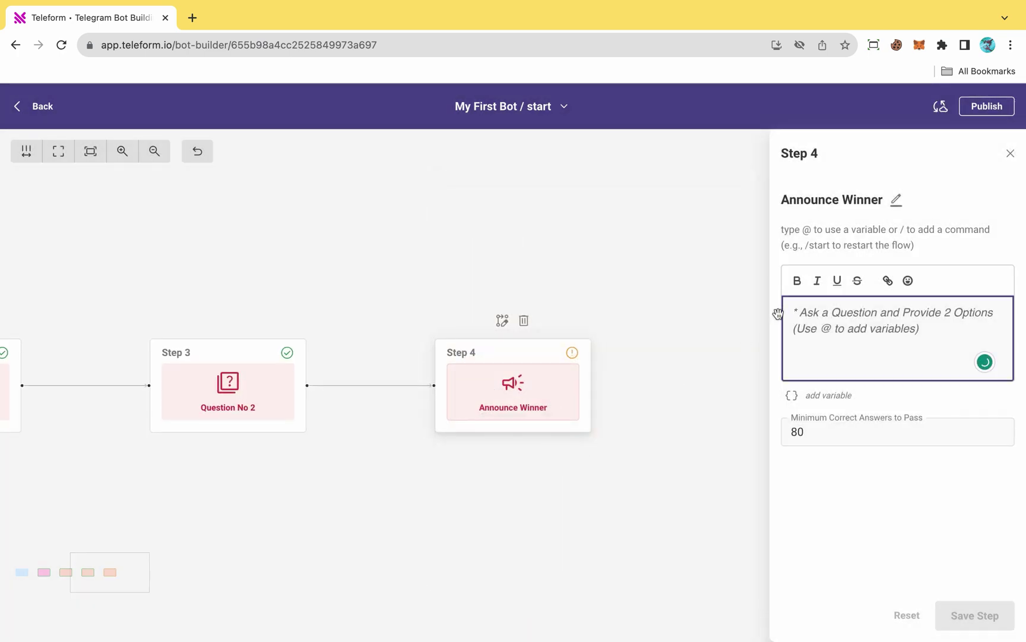
left_click(897, 205)
type("Winner A")
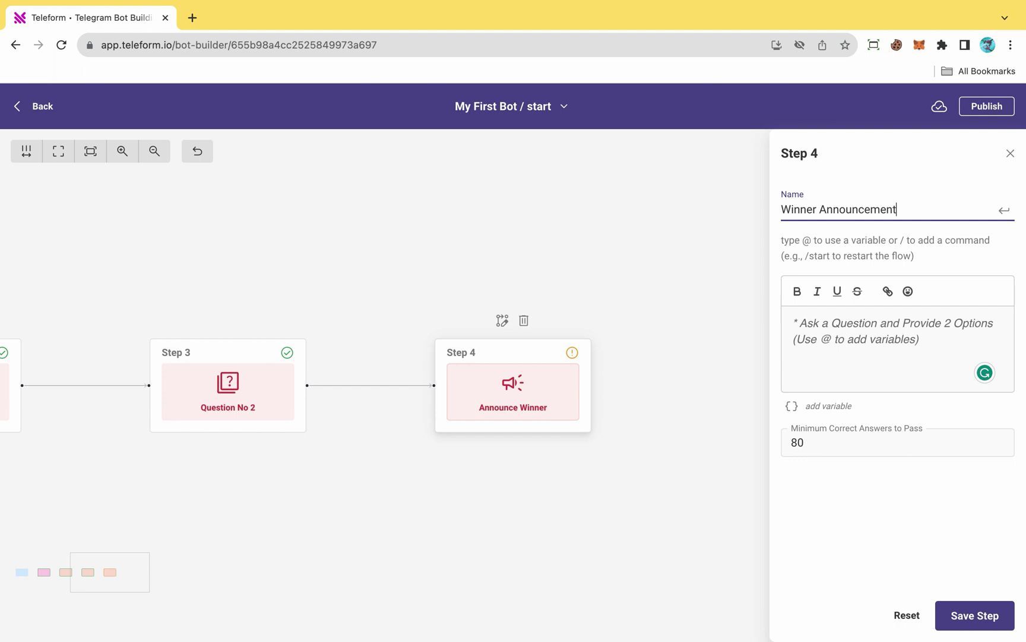
left_click(916, 340)
type("Great Work!")
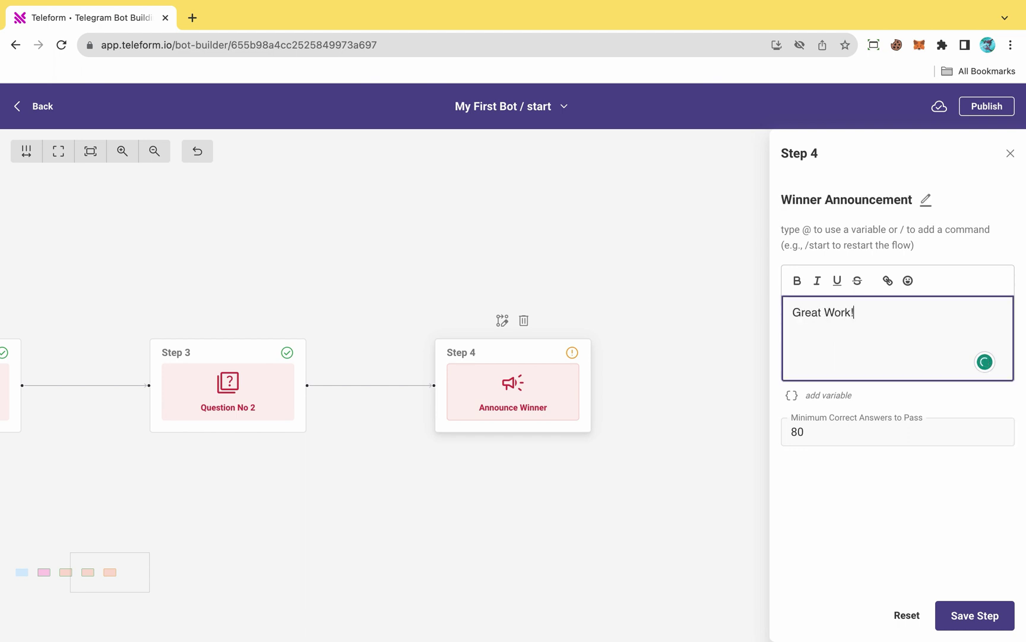
Step: Lower the minimum correct answers to pass from 80 to 1 and save the step
left_click(935, 435)
key("BackSpace")
key("BackSpace")
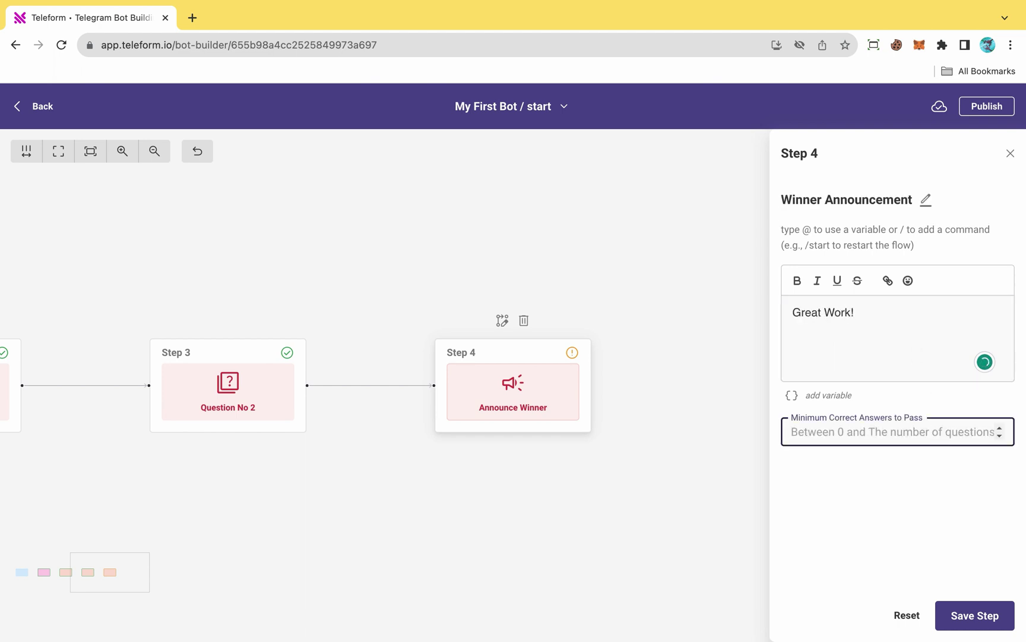
type("1")
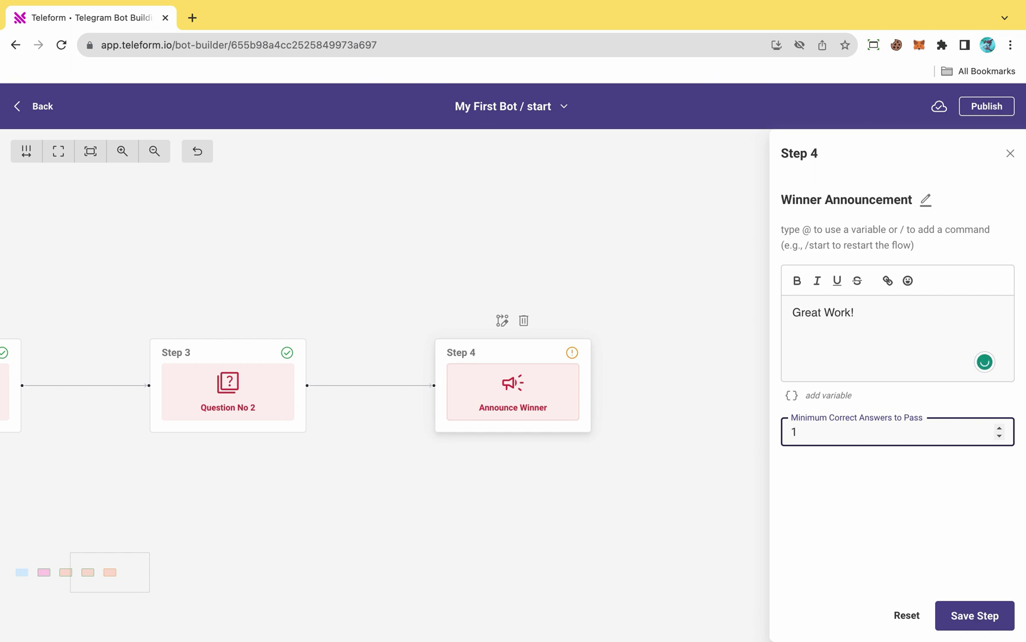
left_click(975, 618)
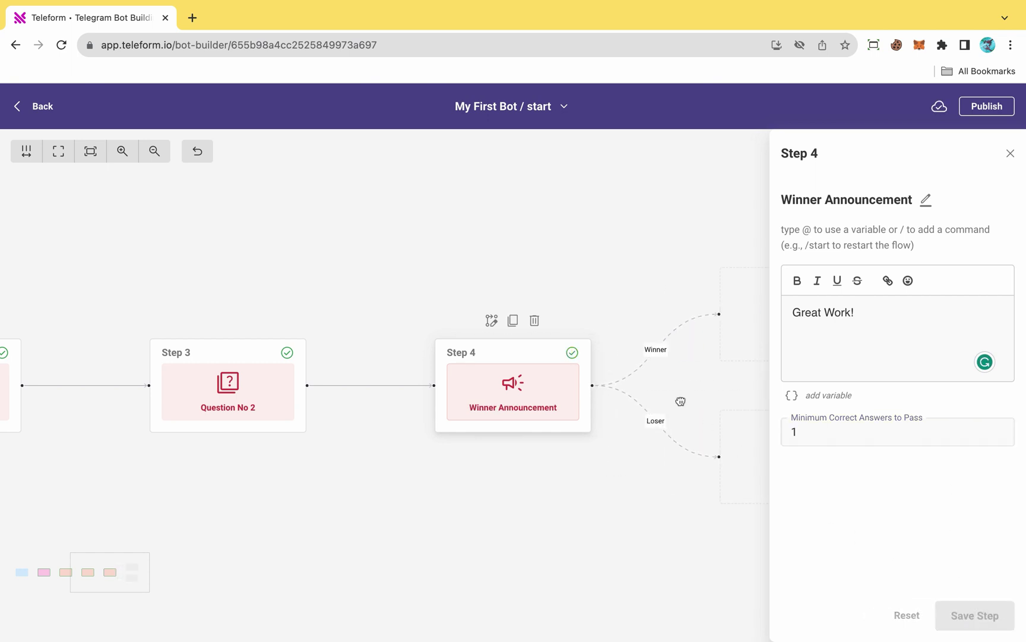
left_click_drag(681, 401, 423, 406)
Step: On the Winner branch, add a 'Winning Message' step congratulating the geography aficionado and urging curiosity
left_click(541, 321)
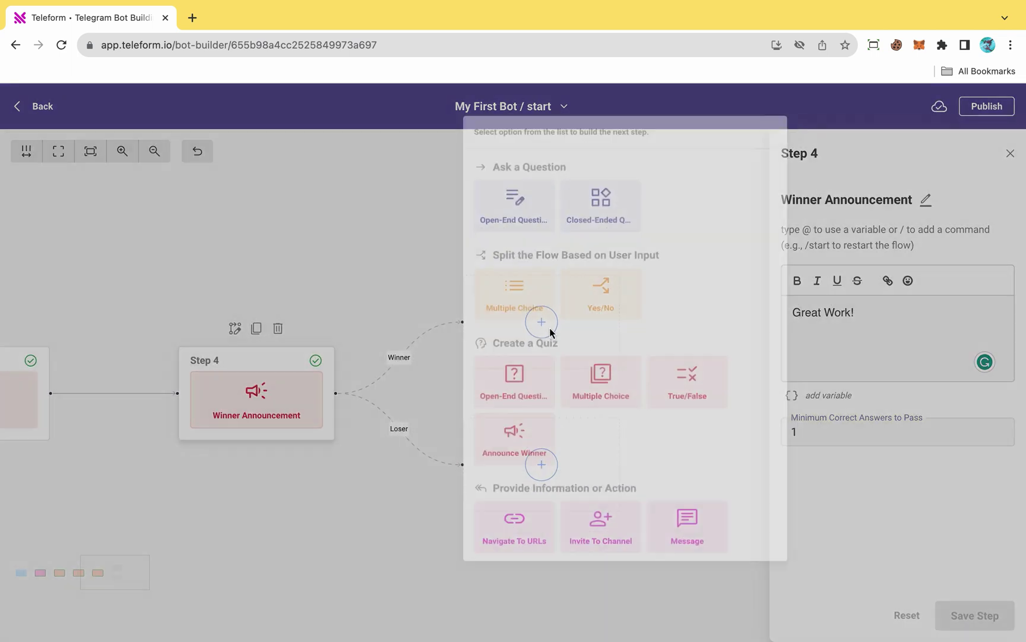
left_click(704, 554)
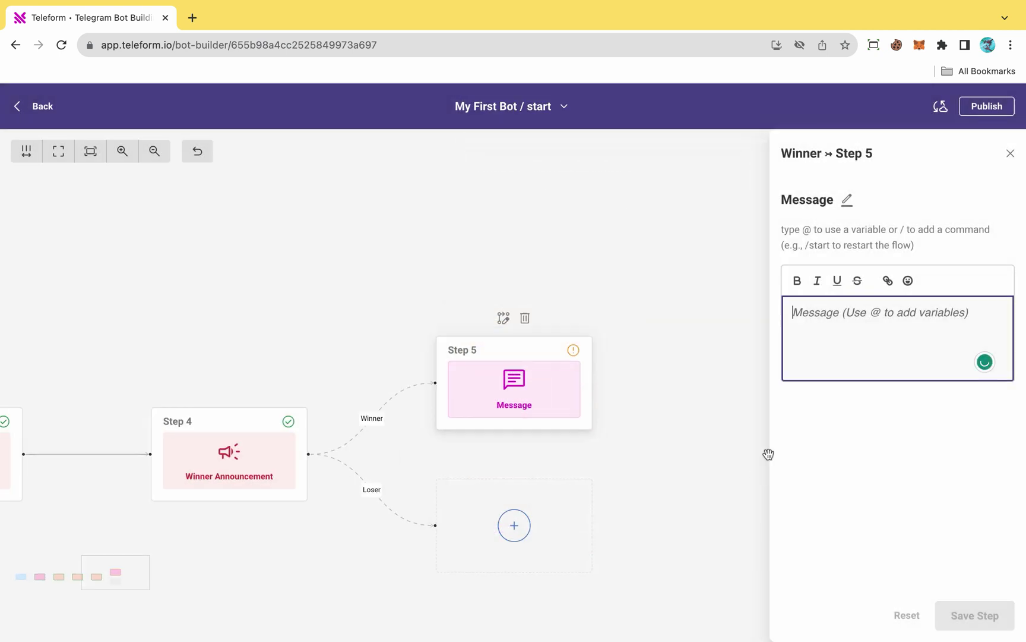
left_click(847, 200)
type("Winning Message")
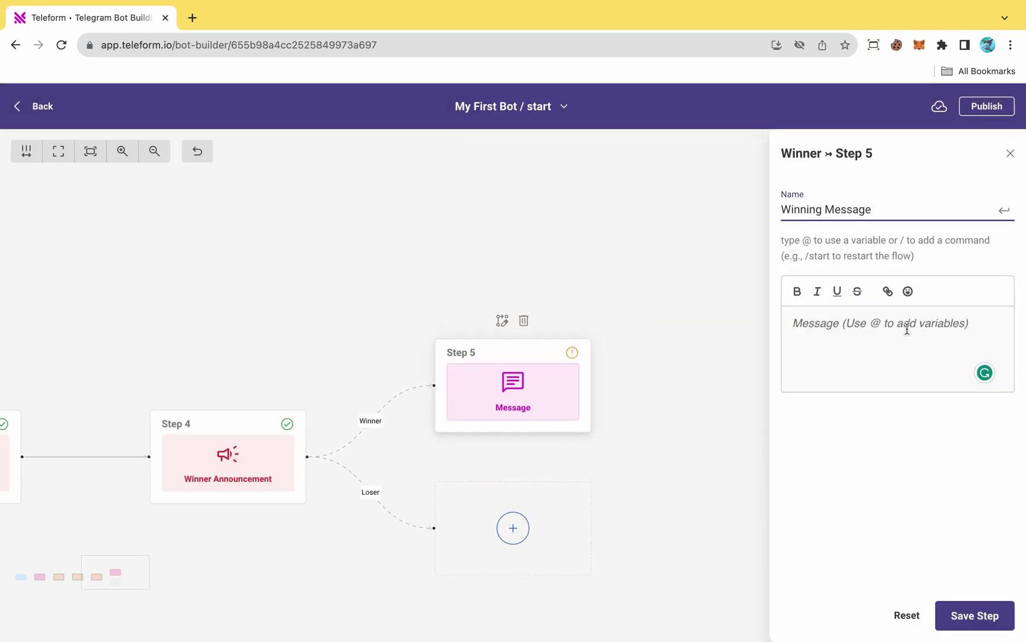
left_click(907, 329)
type("Congratulations! You're a true geography aficionado. Keep exploring the world,")
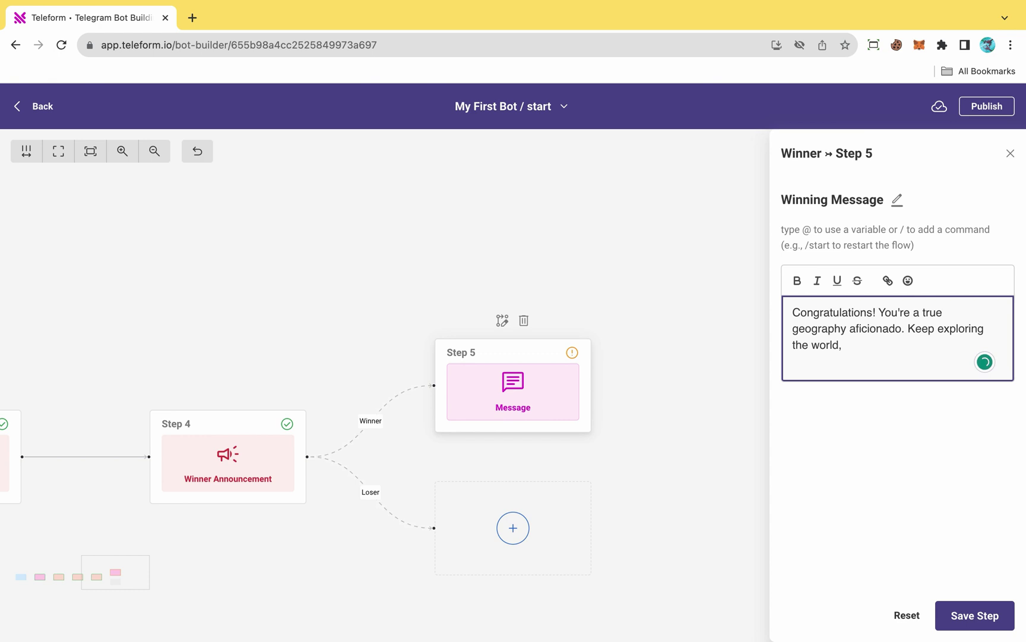
type(" and stay curious!")
left_click(983, 623)
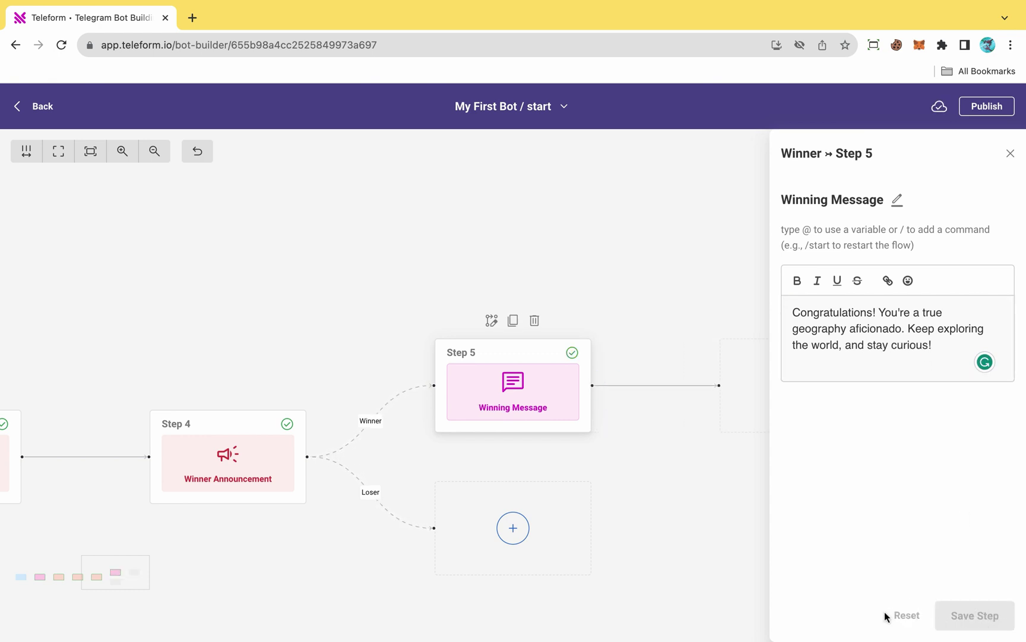
Step: Add a Message step on the Loser branch, discarding an accidentally inserted /start command
left_click(533, 533)
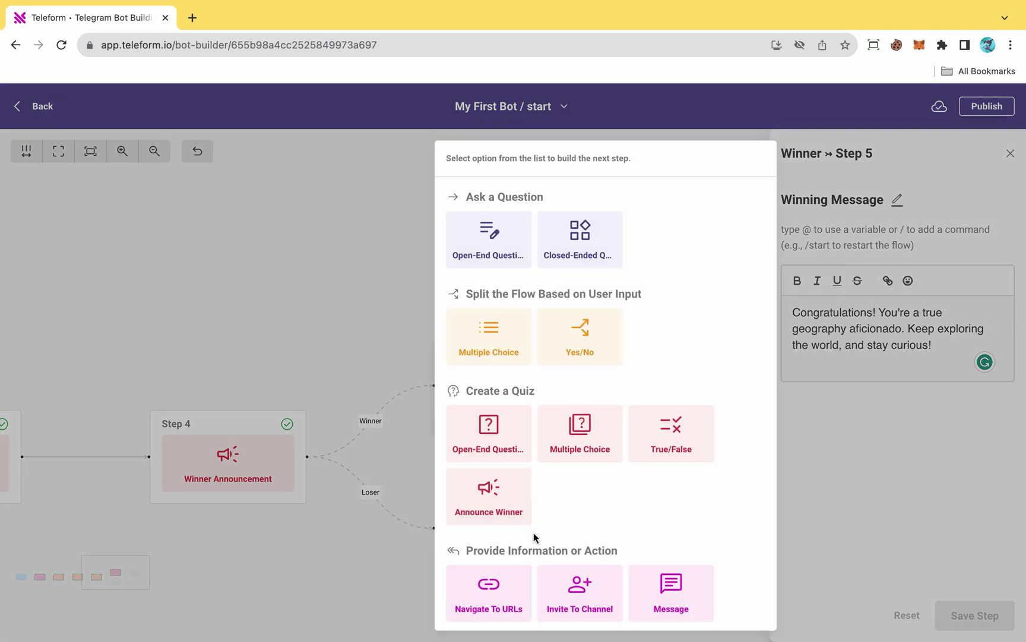
left_click(698, 599)
key("ctrl+minus")
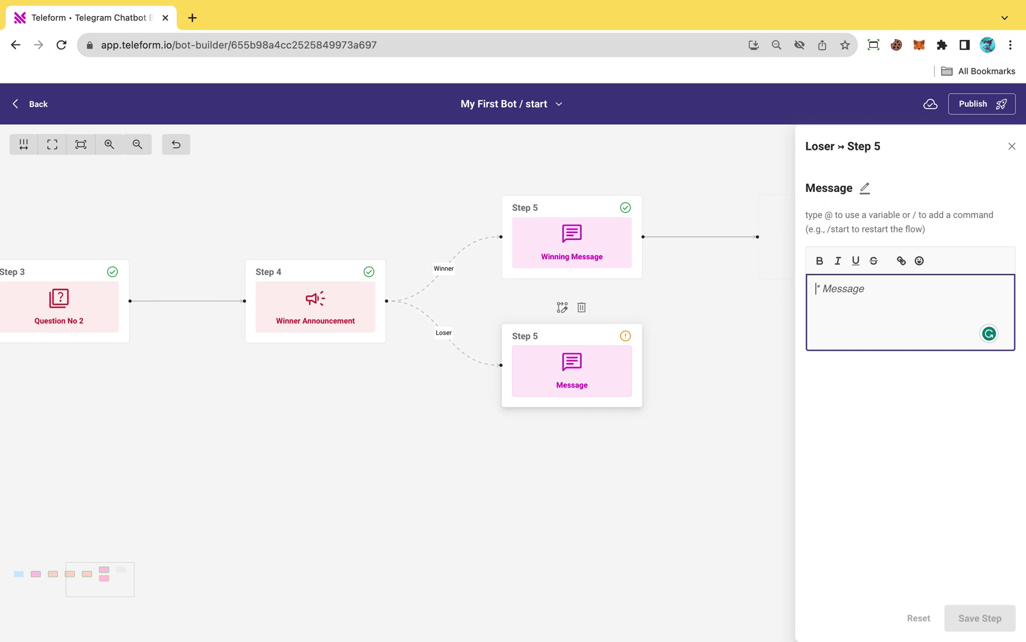
left_click(886, 310)
type("/")
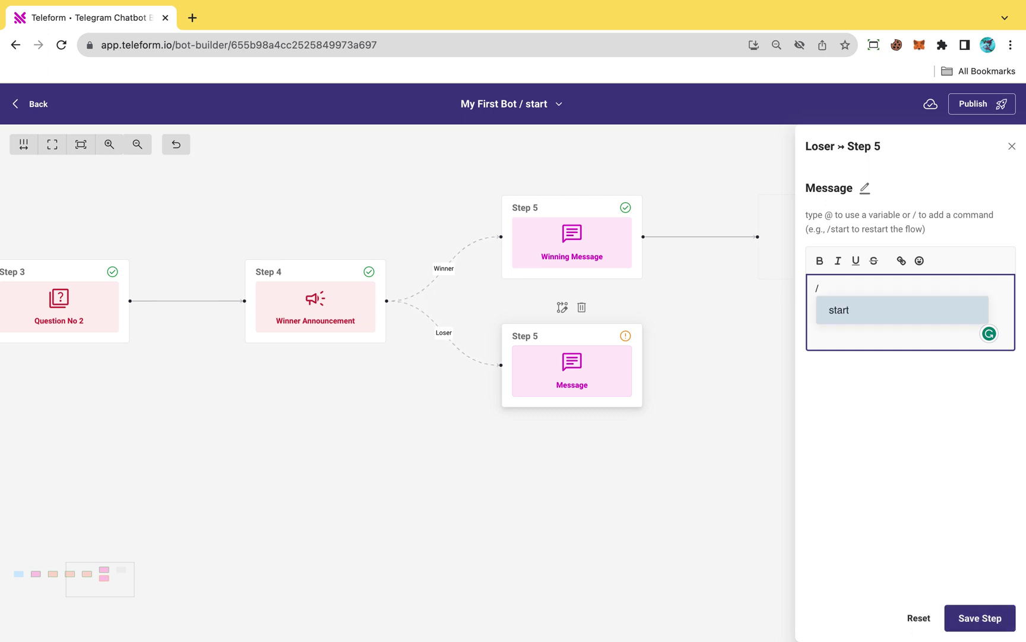
key("Return")
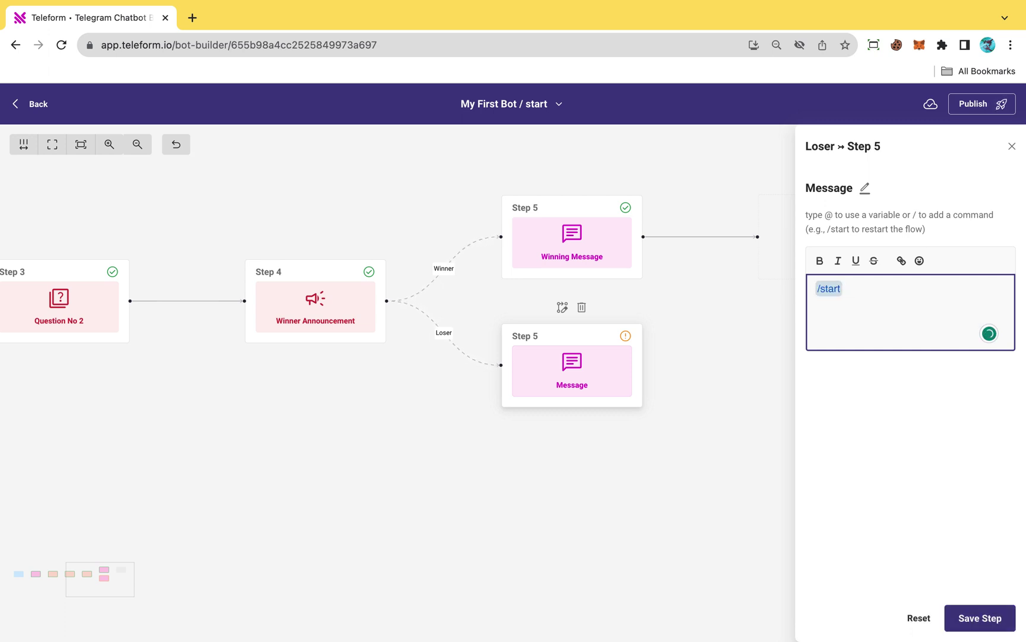
key("BackSpace")
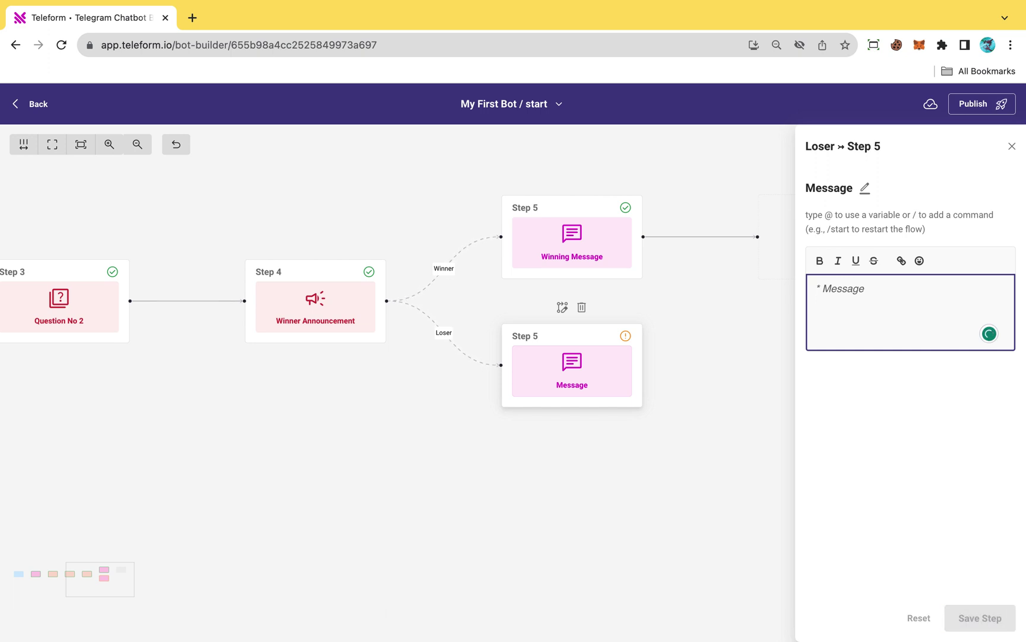
Step: Name the step 'Try again' with a 'Nice try!' consolation message, and save it
left_click(865, 188)
type("T")
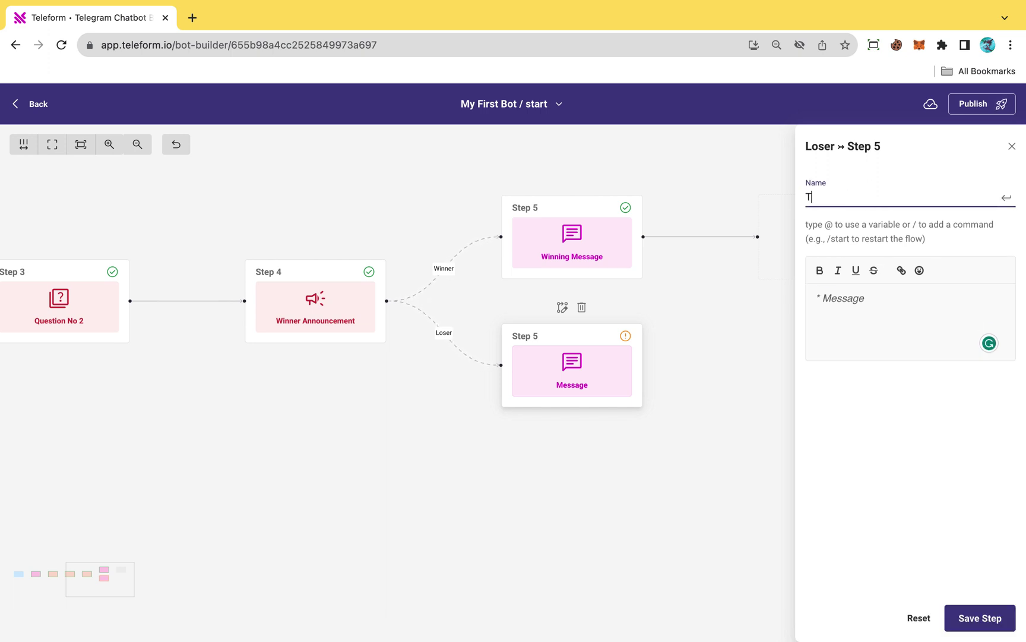
type("ry again")
key("Return")
type("N")
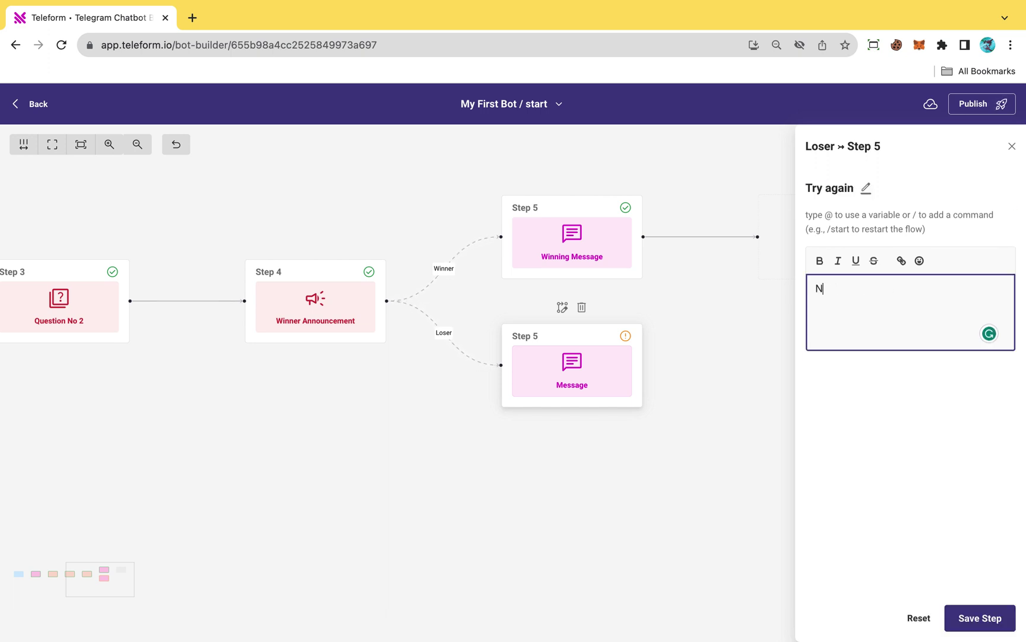
type("ice try! You might not have won this time, but every challenge is an opportunity to learn. Keep discovering the world around you!")
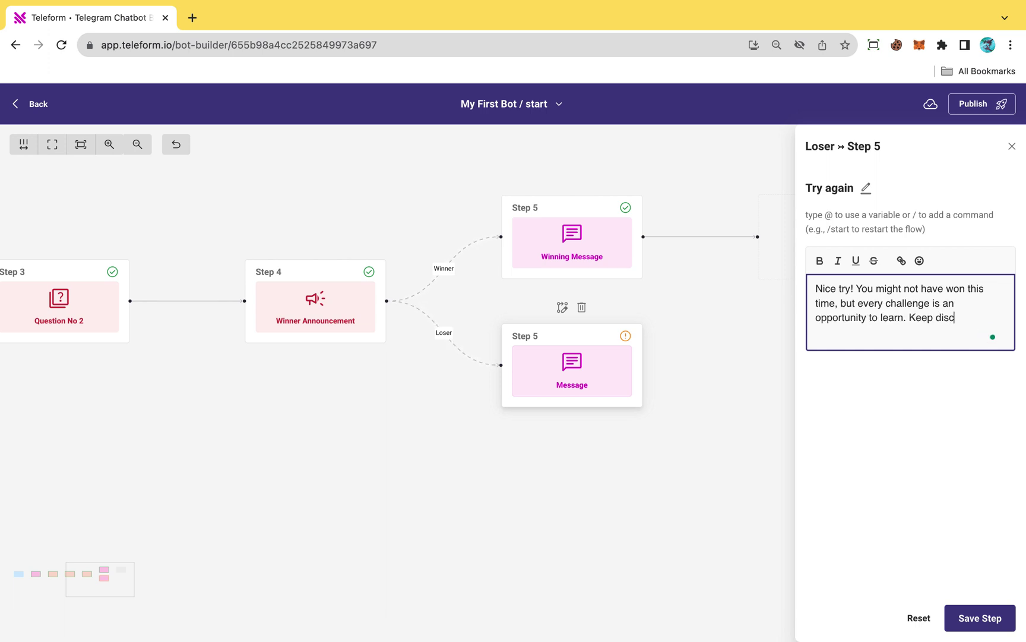
left_click(995, 631)
Step: Add a Send To Email step after Winning Message with subject 'We have the winner'
key("ctrl+0")
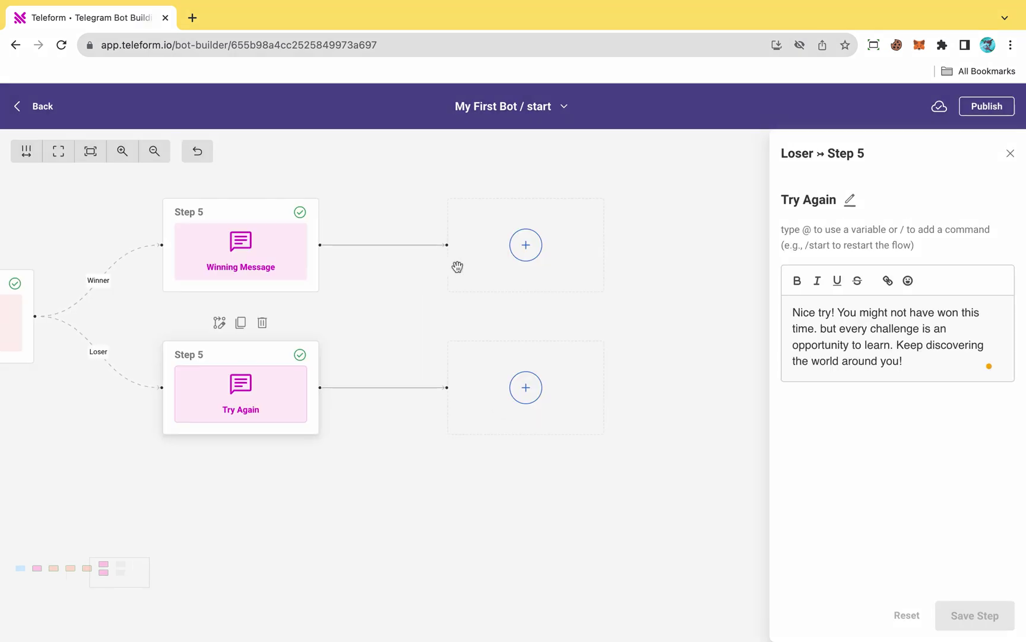
left_click(517, 264)
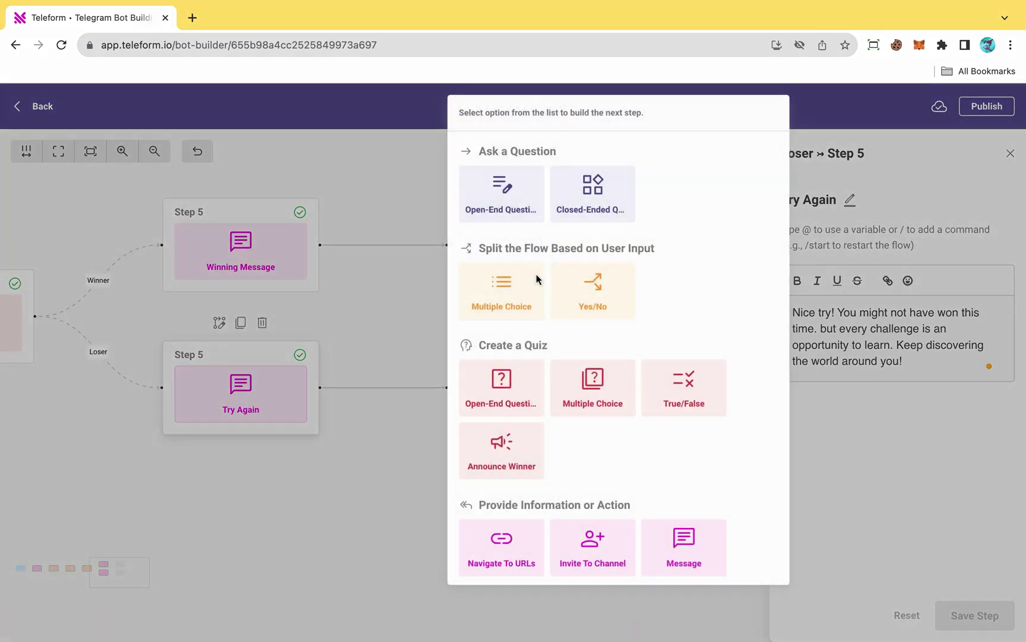
scroll(724, 390, "down", 5)
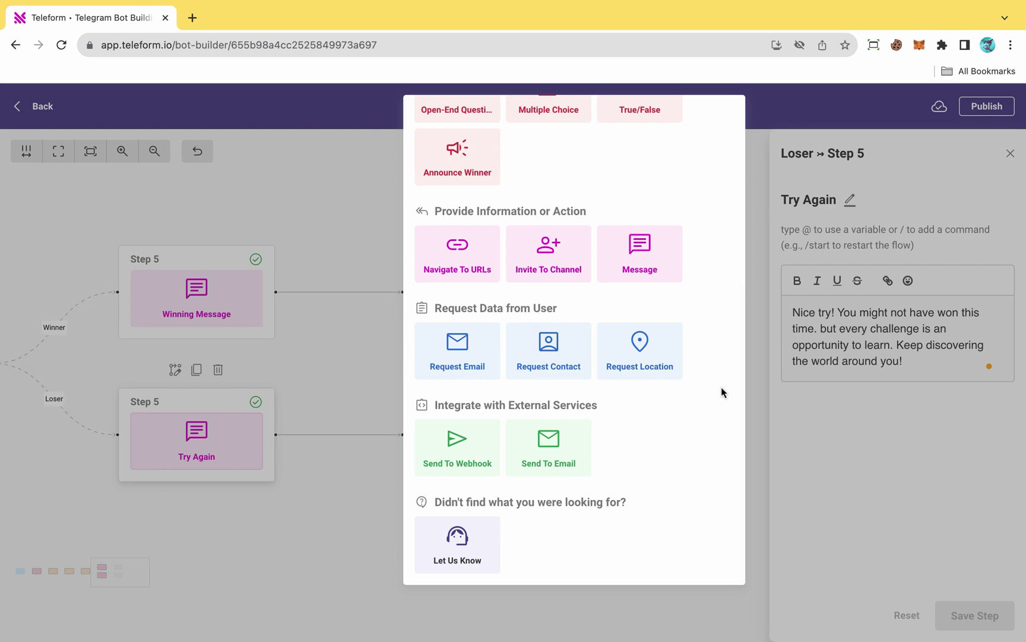
left_click(550, 453)
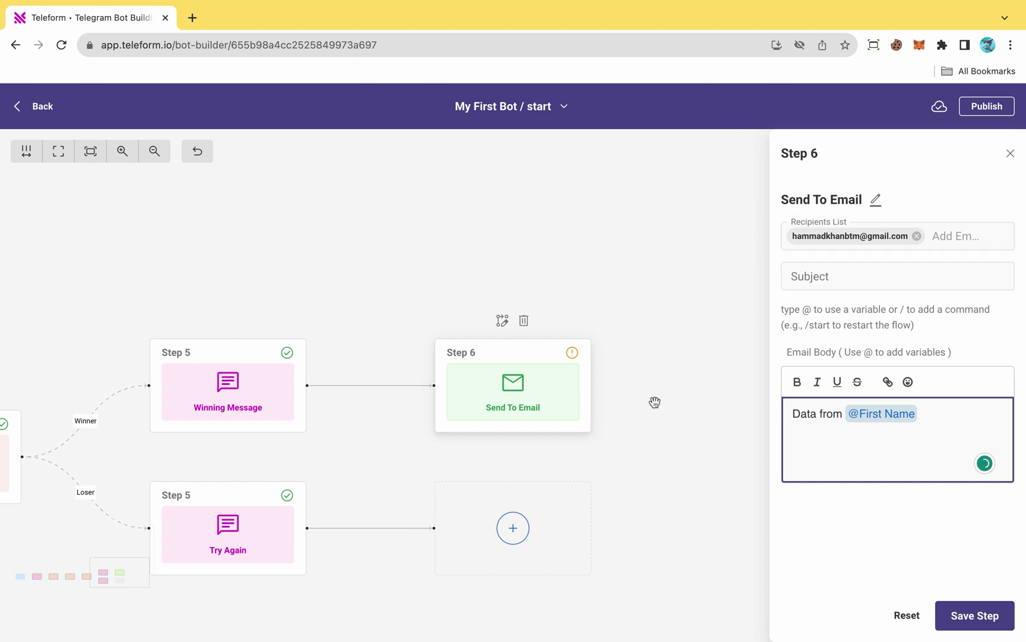
left_click(871, 285)
type("We have the wi")
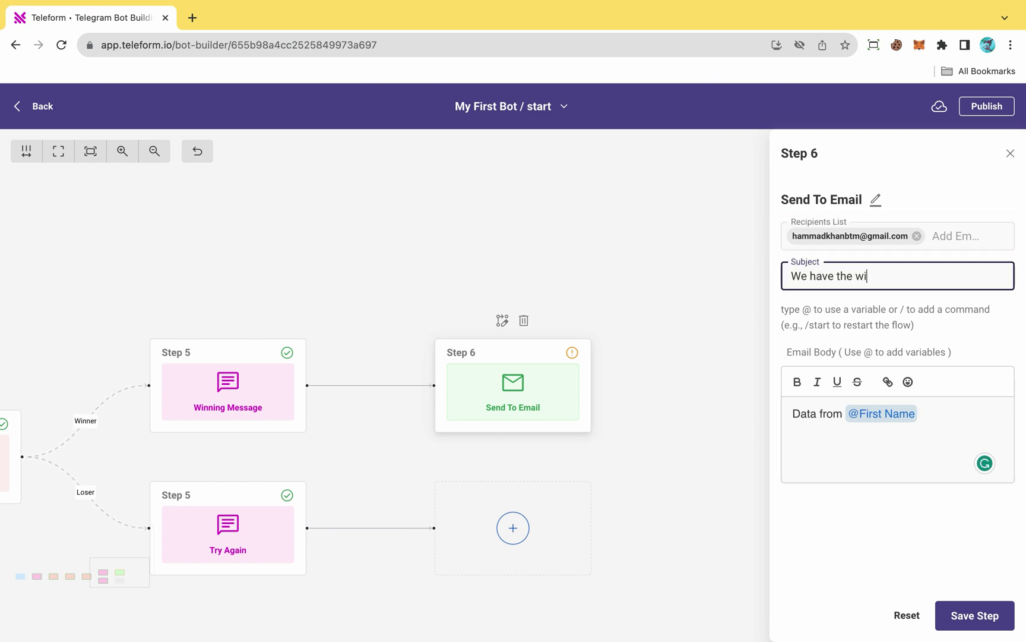
type("nner")
Step: Replace the email body with 'The data from the quiz' plus First Name, Last Name and Quiz Summary variables, then save
left_click(922, 422)
key("ctrl+a")
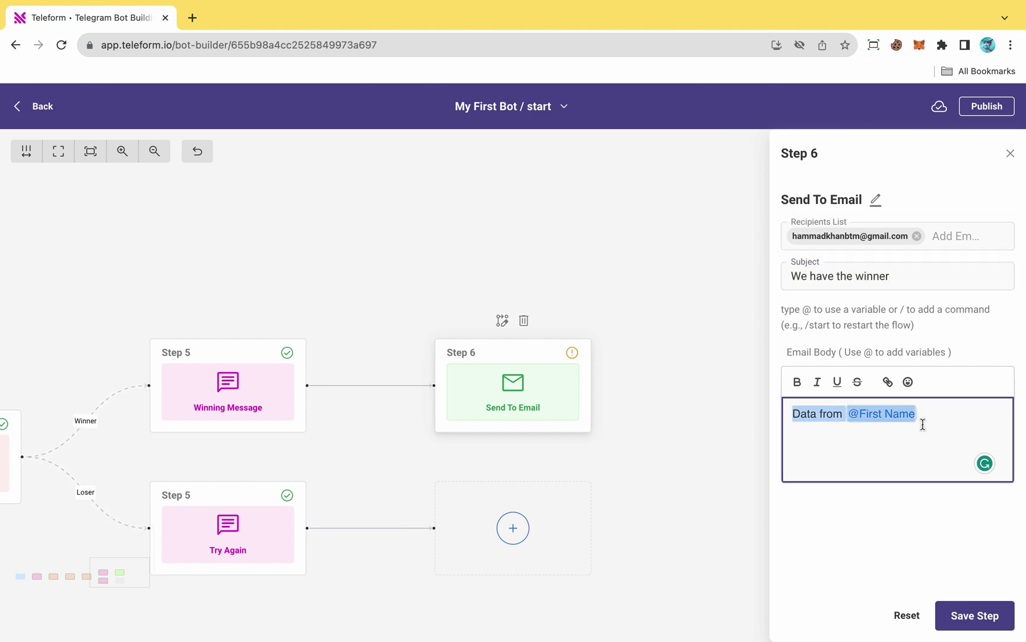
key("BackSpace")
type("The data from the q")
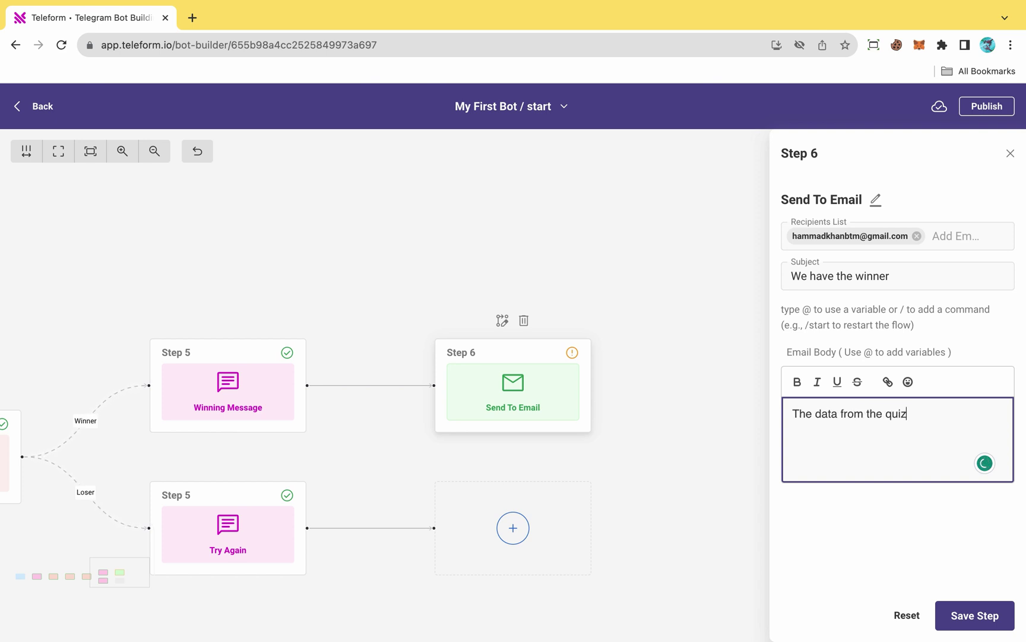
type("uiz")
key("Return")
type("@")
key("Return")
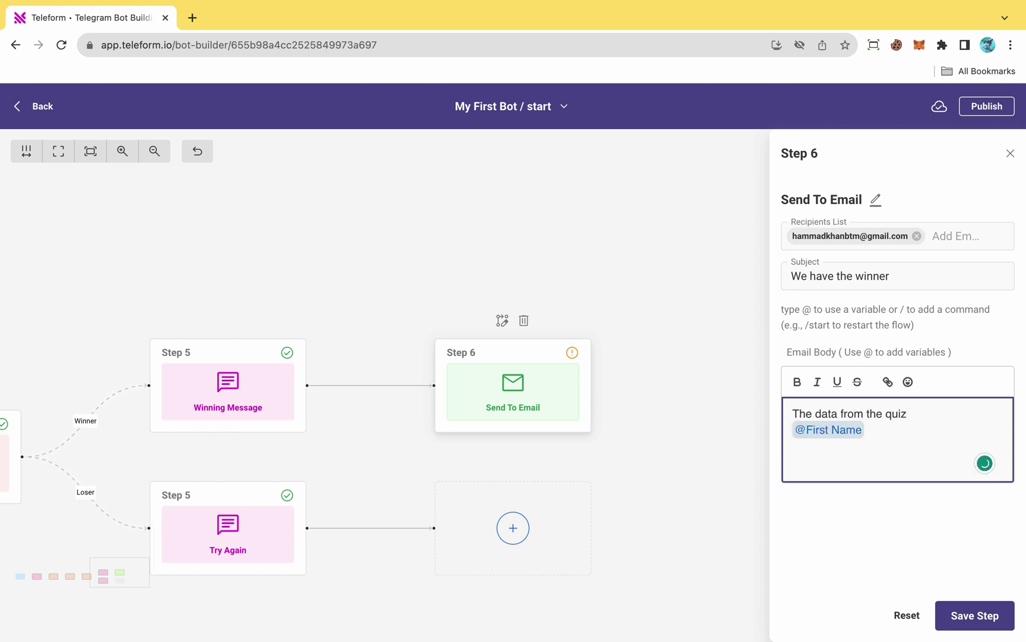
type("@")
key("Down")
key("Return")
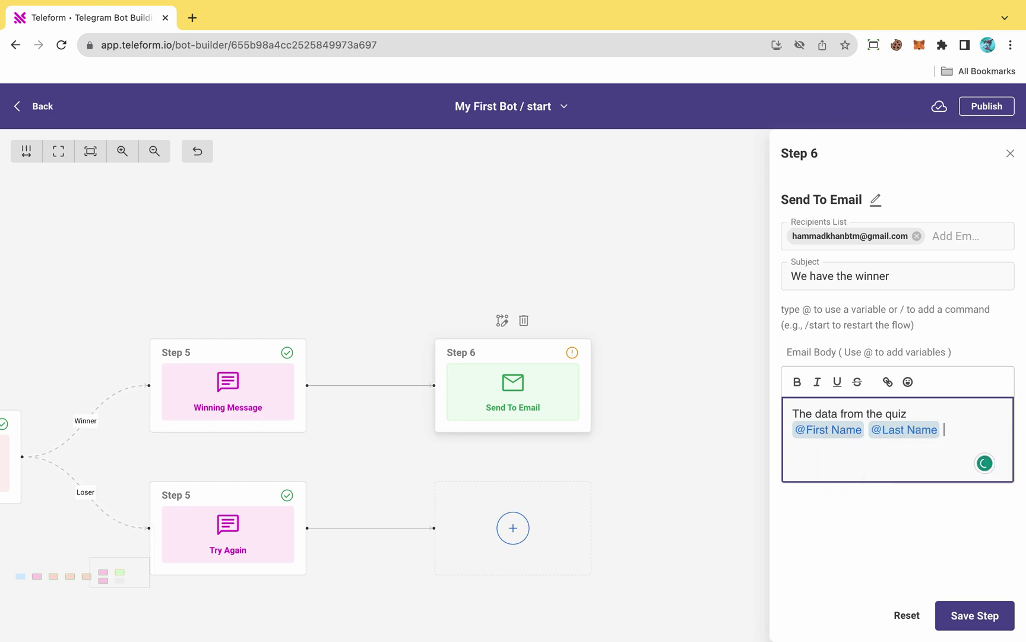
key("Return")
type("@")
key("Down")
key("Down")
key("Down")
key("Down")
key("Return")
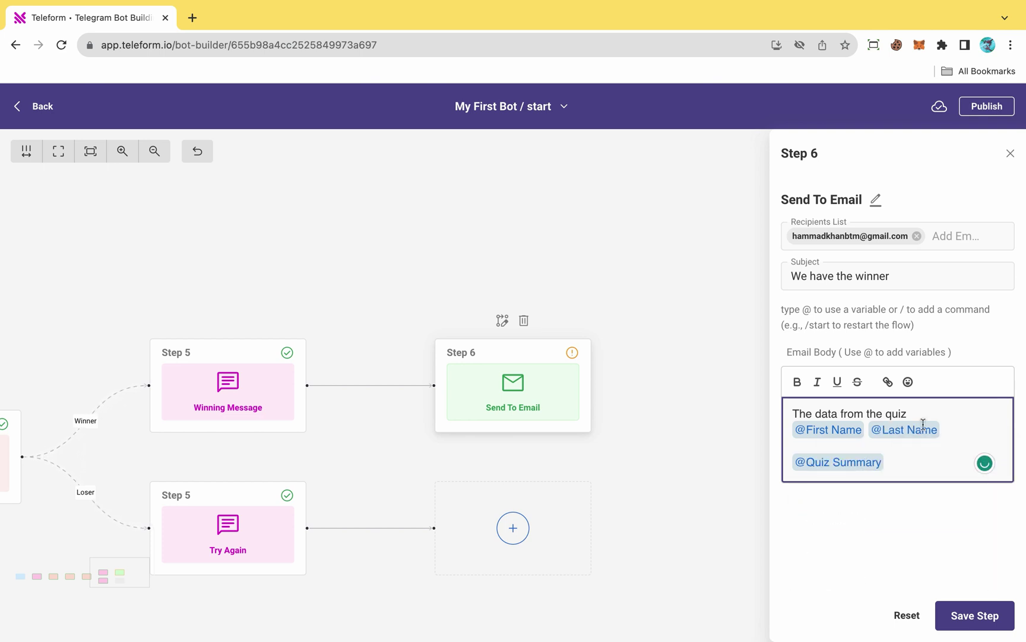
left_click(1000, 617)
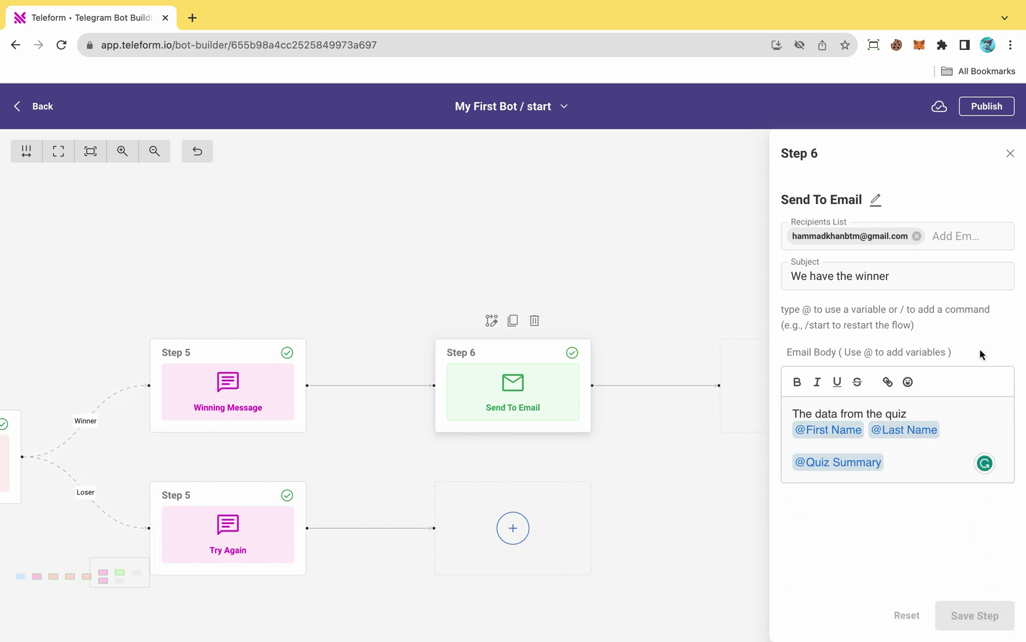
Step: Close the step editor and bring up the Publish dialog for entering the bot token
left_click(1011, 155)
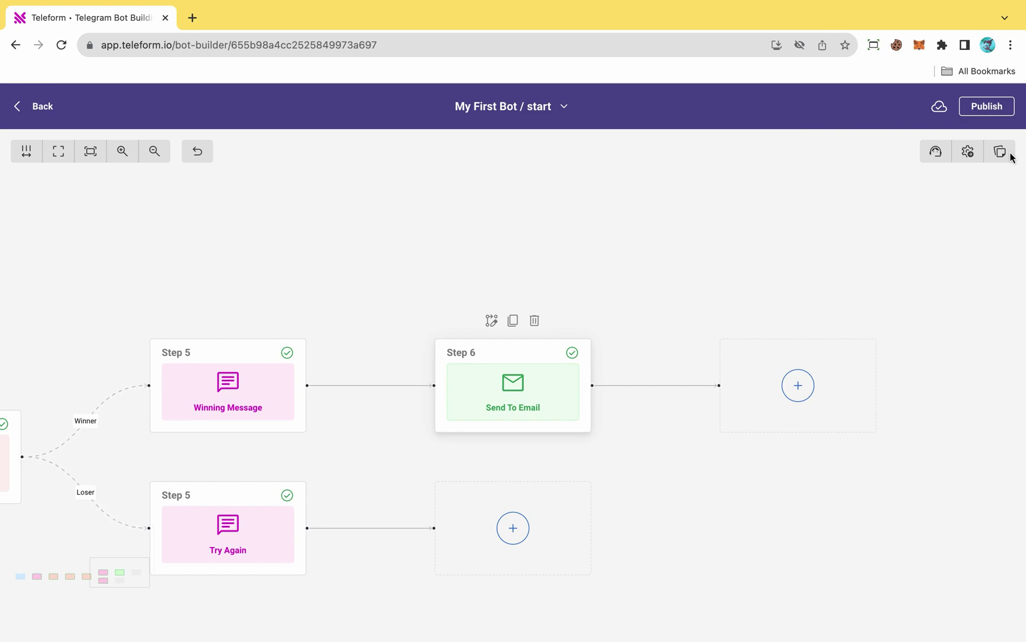
left_click(983, 106)
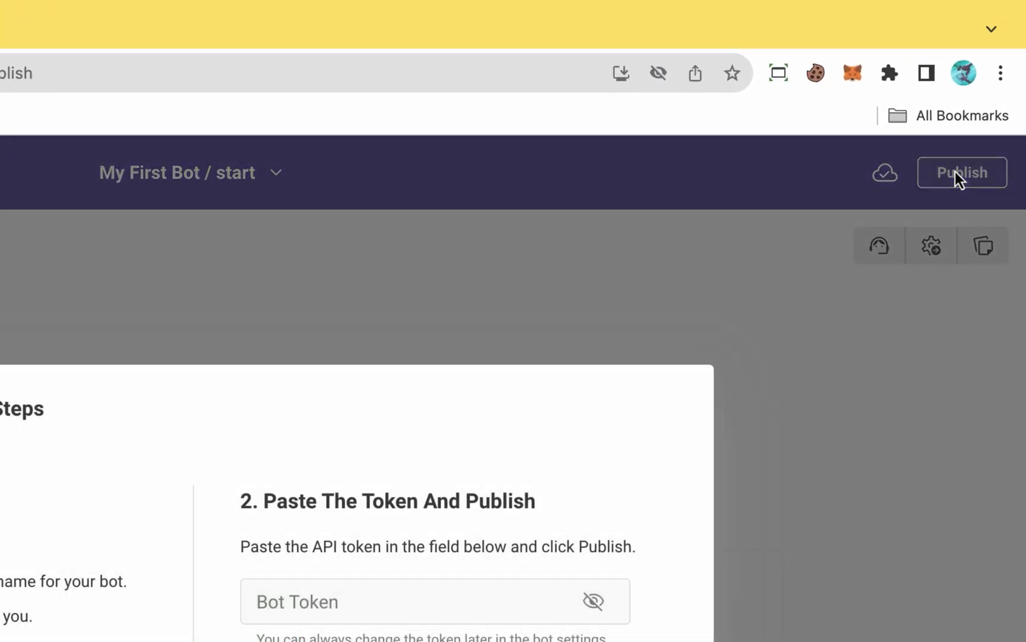